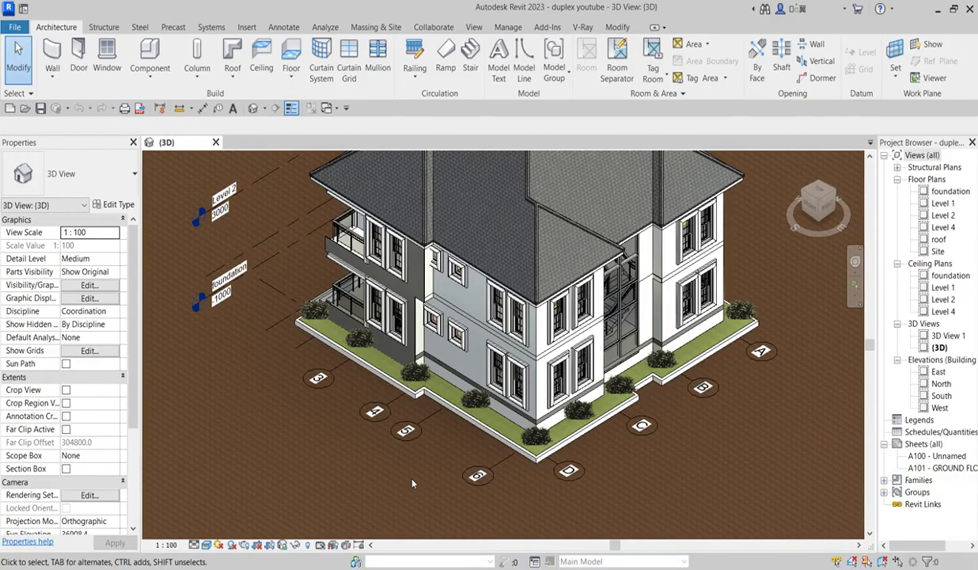
# Examine the duplex exterior and the planted strip around its base in the 3D view
pyautogui.scroll(-2, 744, 374)
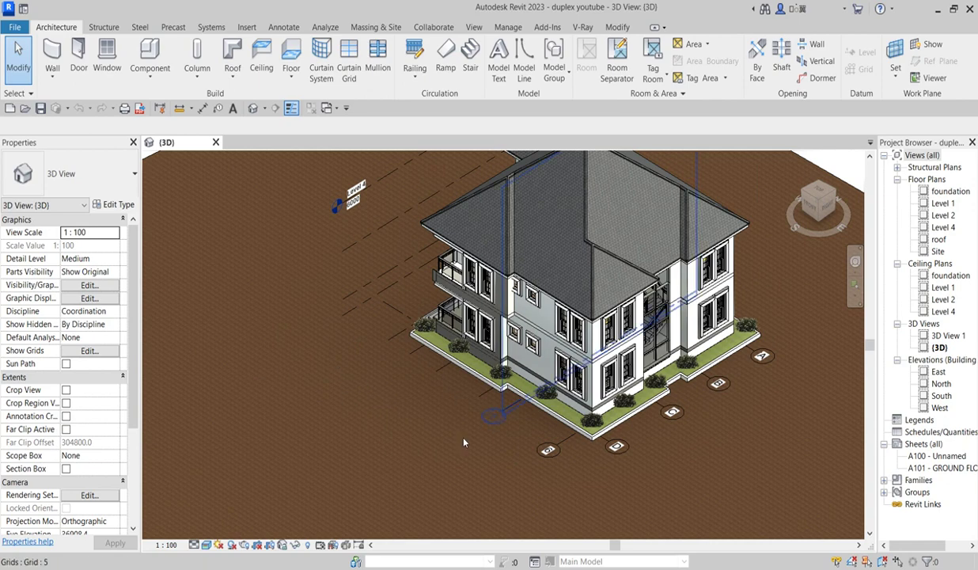
pyautogui.scroll(-2, 321, 385)
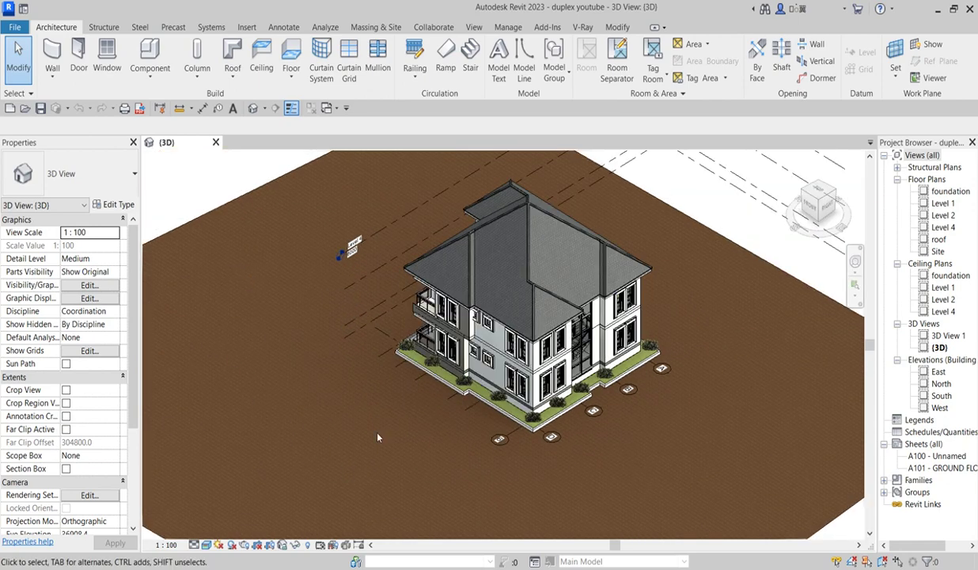
pyautogui.scroll(2, 376, 437)
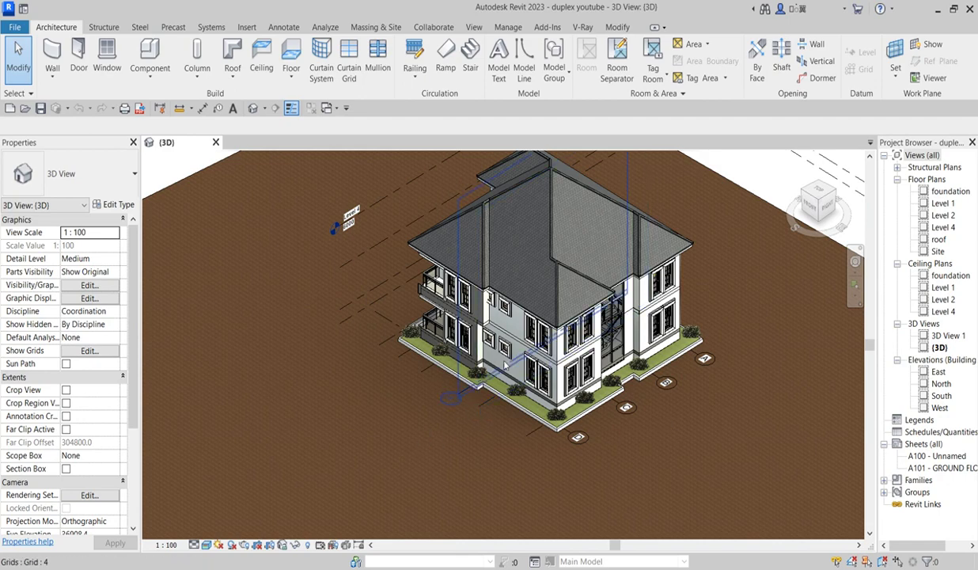
pyautogui.scroll(2, 487, 385)
pyautogui.scroll(2, 487, 385)
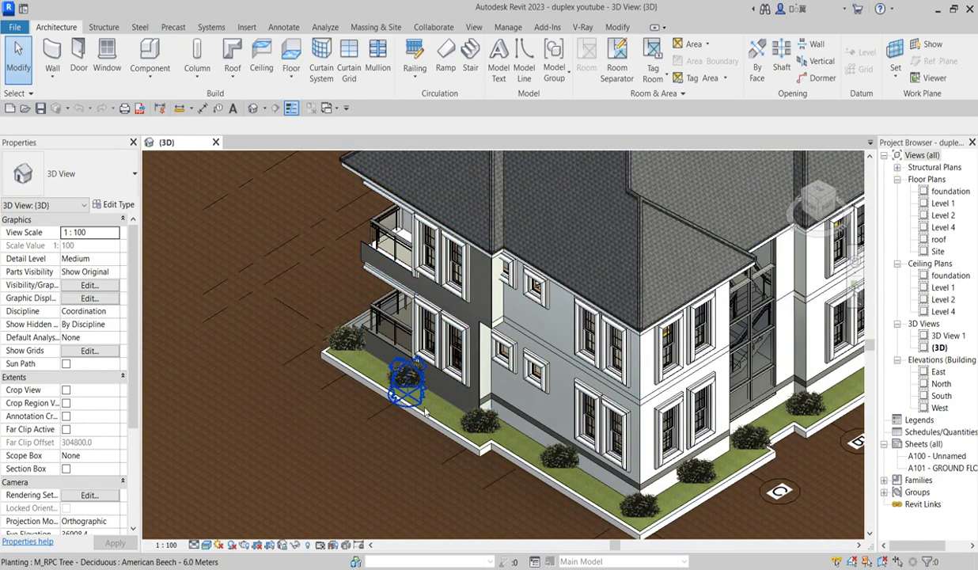
pyautogui.scroll(-3, 388, 366)
pyautogui.scroll(1, 386, 369)
pyautogui.scroll(3, 385, 369)
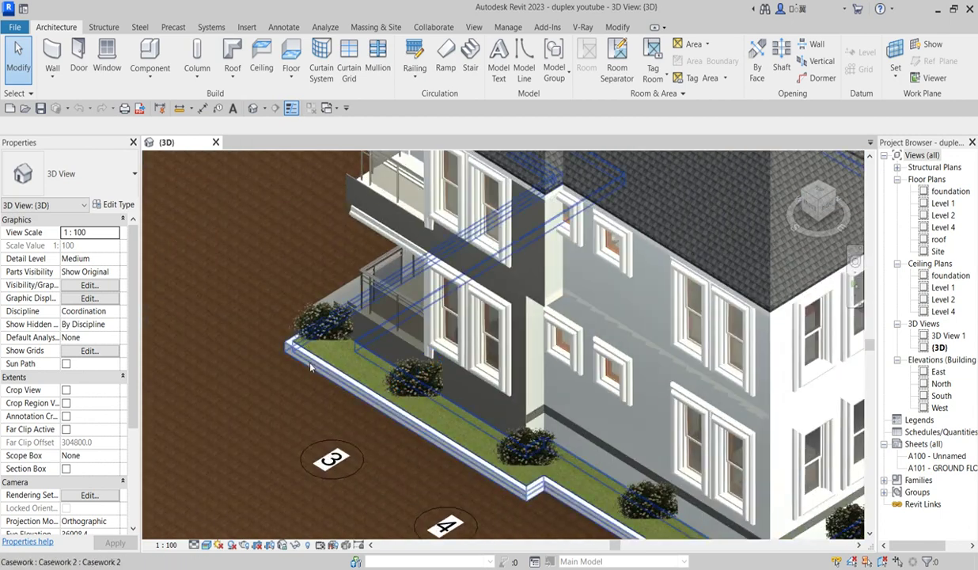
pyautogui.scroll(-3, 273, 348)
pyautogui.scroll(1, 313, 347)
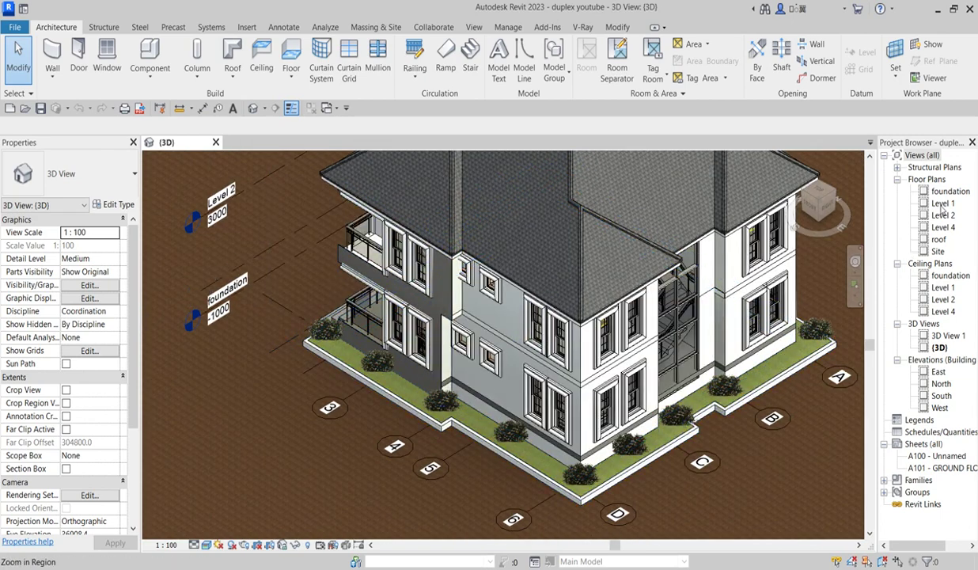
# Open the Level 1 floor plan and examine the room layout, grids and dimensions
pyautogui.click(942, 205)
pyautogui.doubleClick(942, 204)
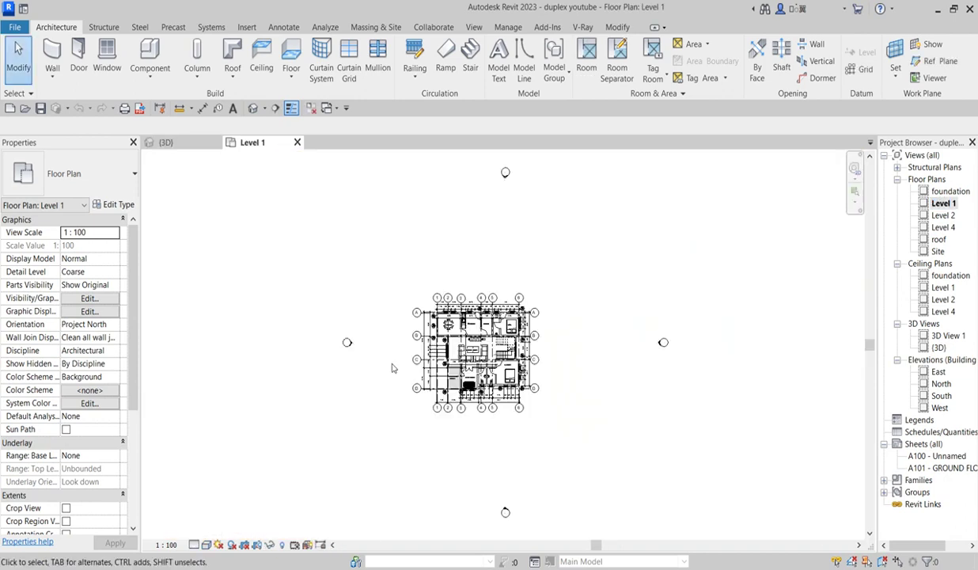
pyautogui.scroll(3, 493, 428)
pyautogui.scroll(5, 505, 436)
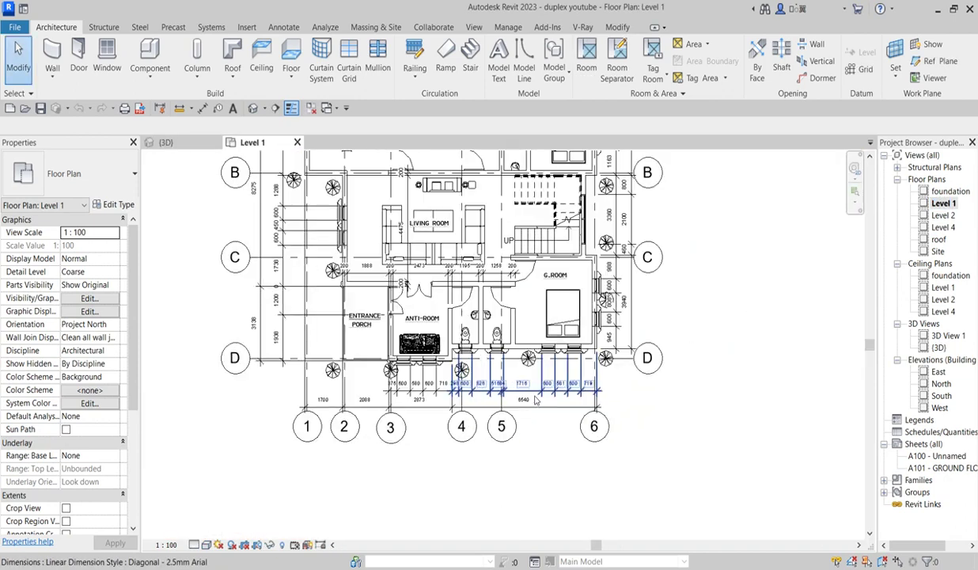
pyautogui.scroll(-2, 506, 442)
pyautogui.scroll(-3, 504, 442)
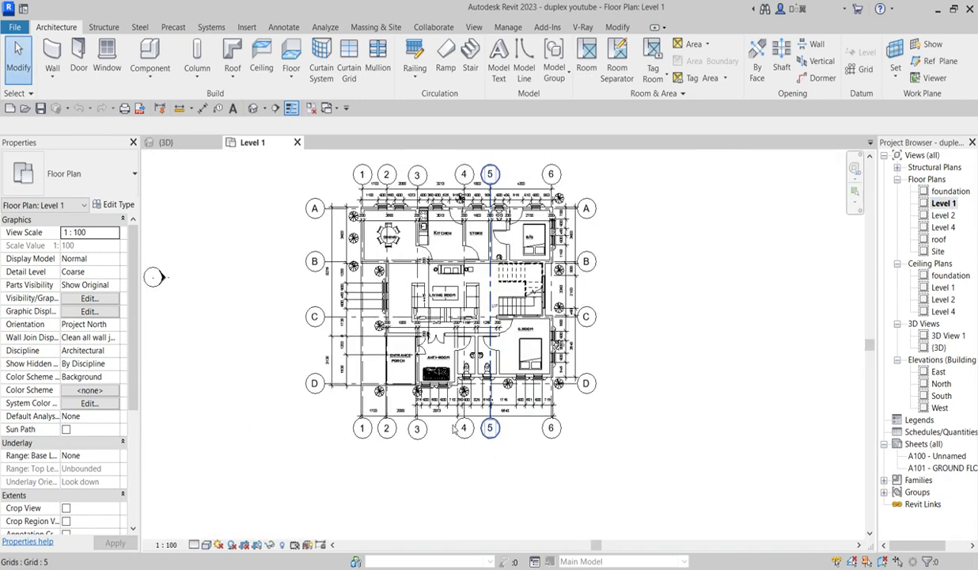
pyautogui.scroll(-2, 457, 504)
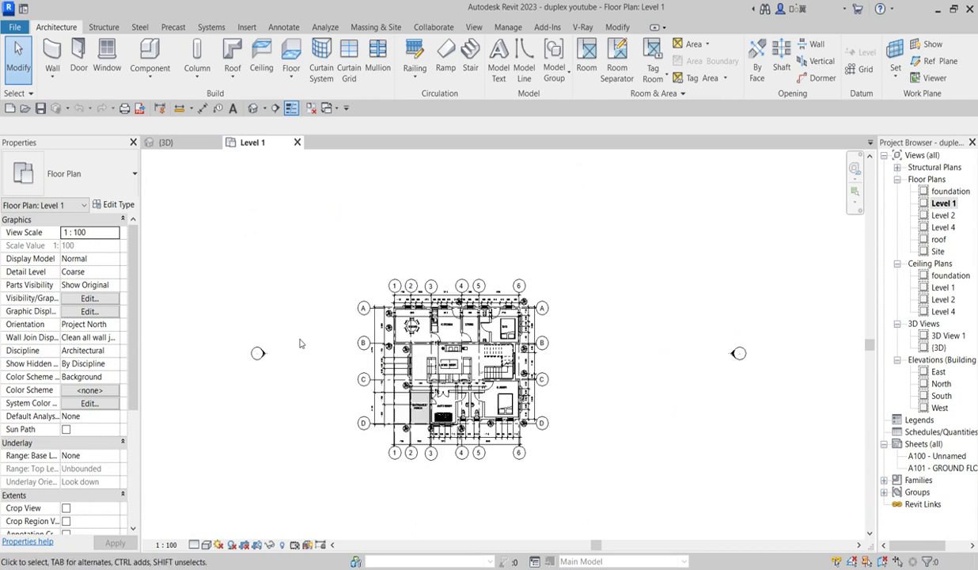
pyautogui.scroll(2, 465, 477)
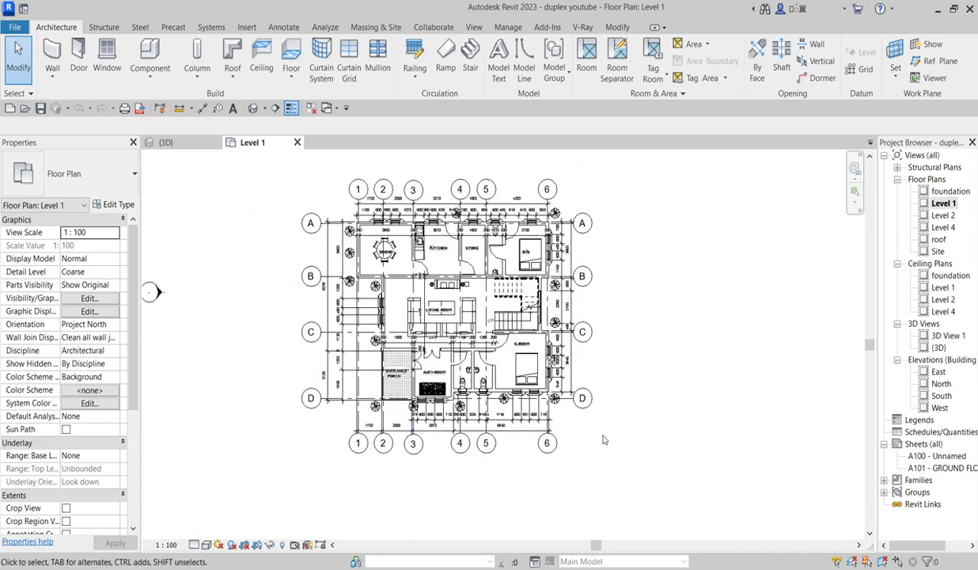
# Open the foundation floor plan and start a wall with the Basic Wall type Generic - 200mm
pyautogui.doubleClick(948, 191)
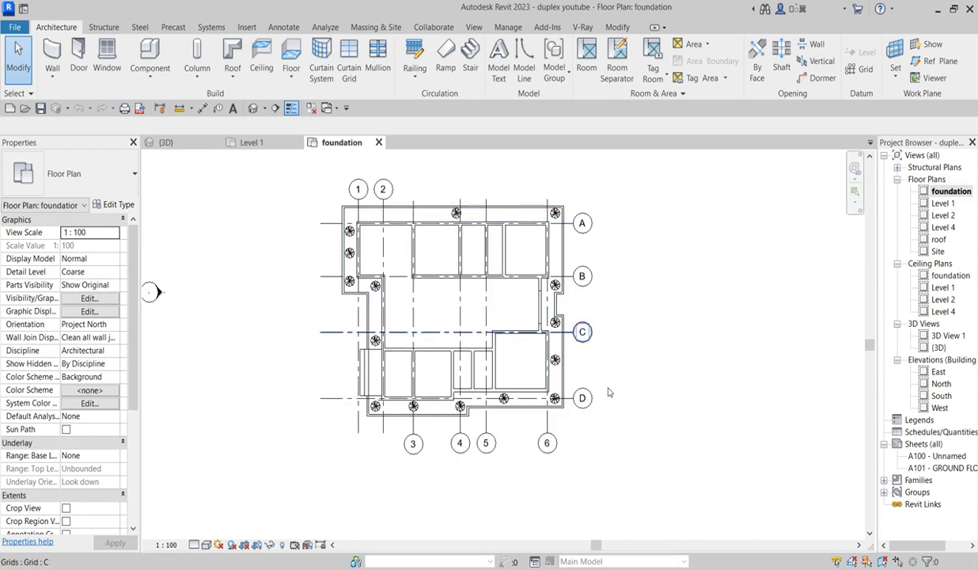
pyautogui.scroll(1, 407, 320)
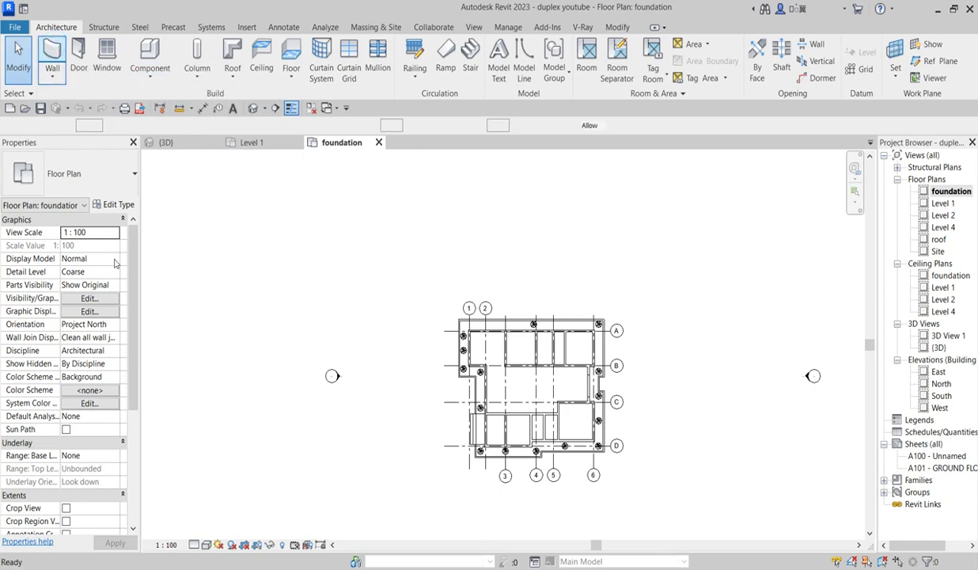
pyautogui.click(52, 56)
pyautogui.click(56, 71)
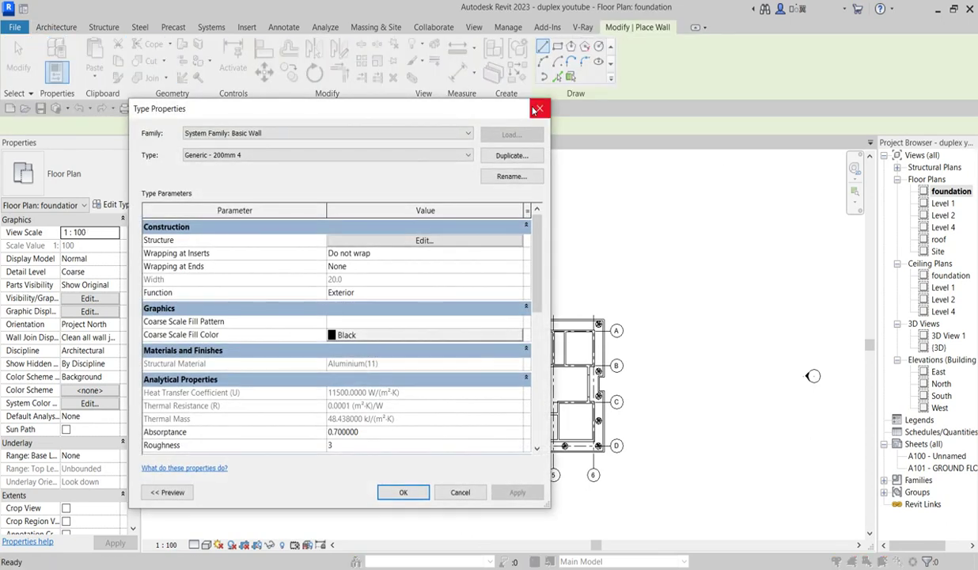
pyautogui.click(538, 109)
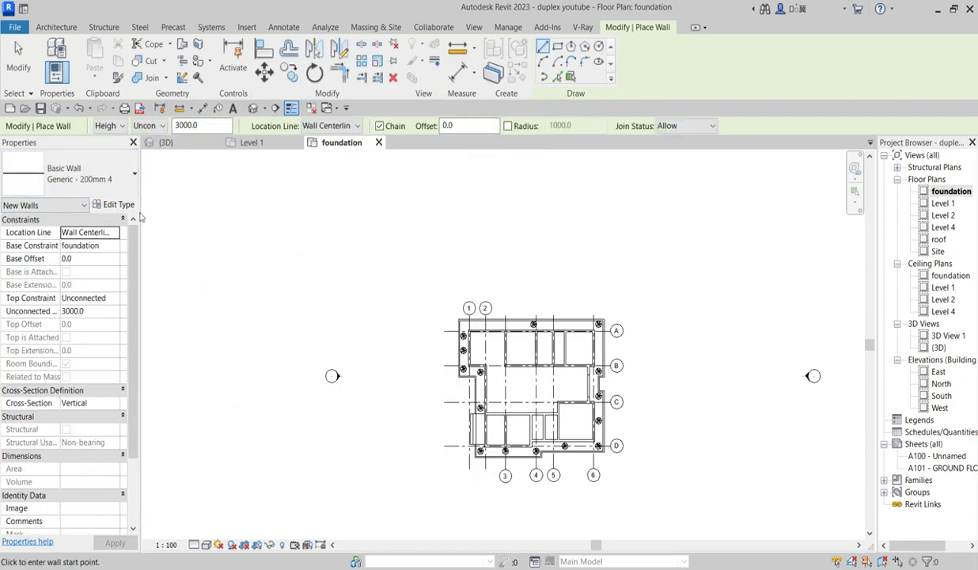
pyautogui.click(131, 174)
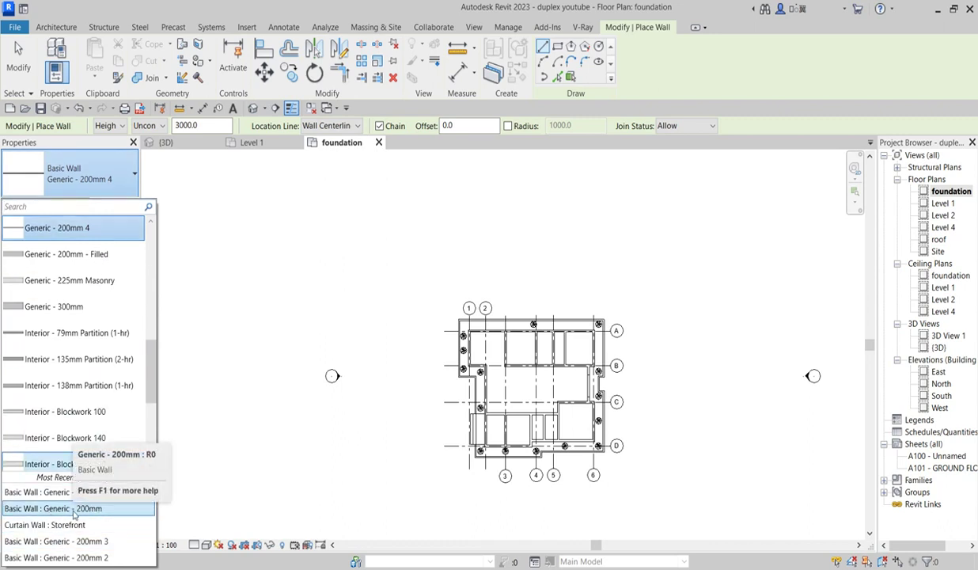
pyautogui.click(86, 510)
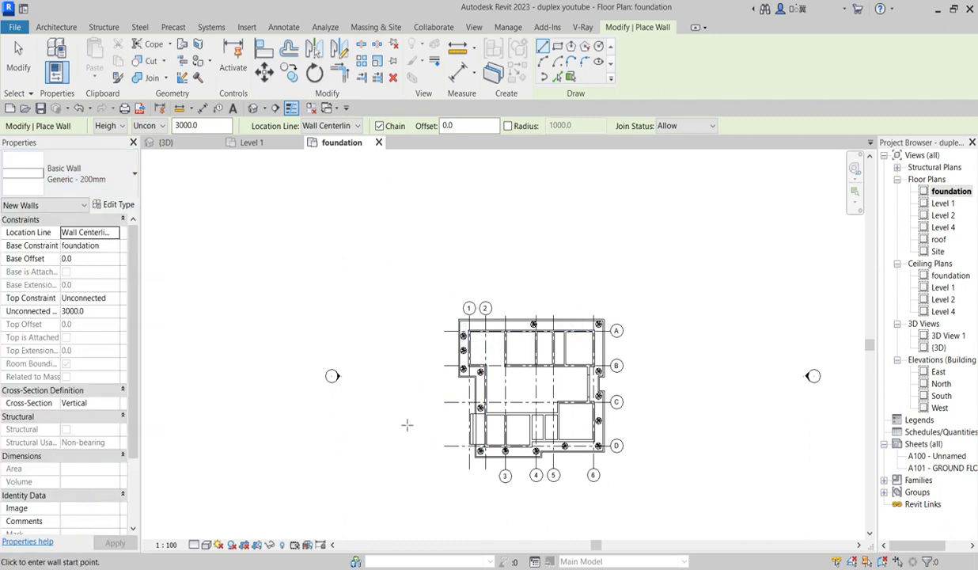
# Draw a horizontal wall 18000 mm long above the building plan
pyautogui.scroll(-1, 387, 365)
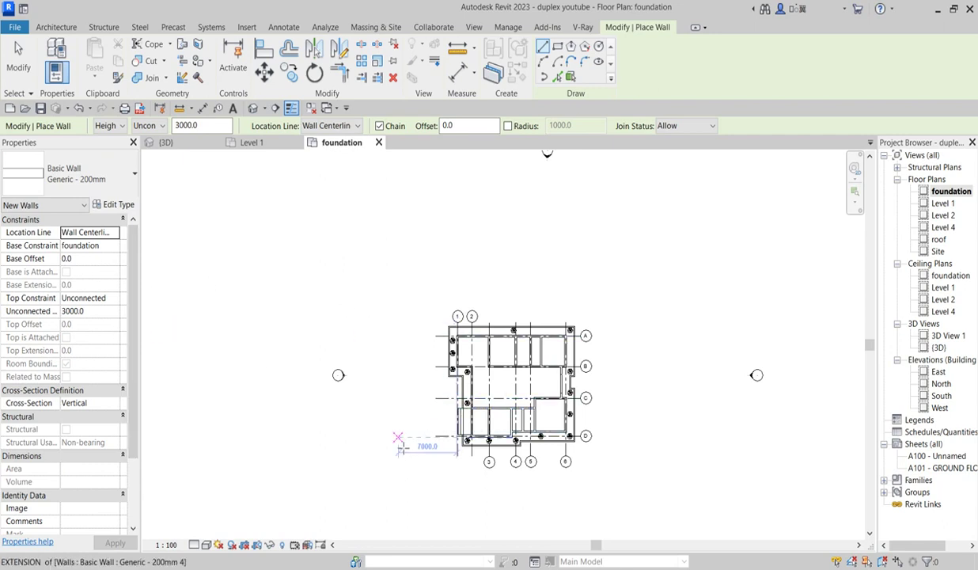
pyautogui.click(396, 254)
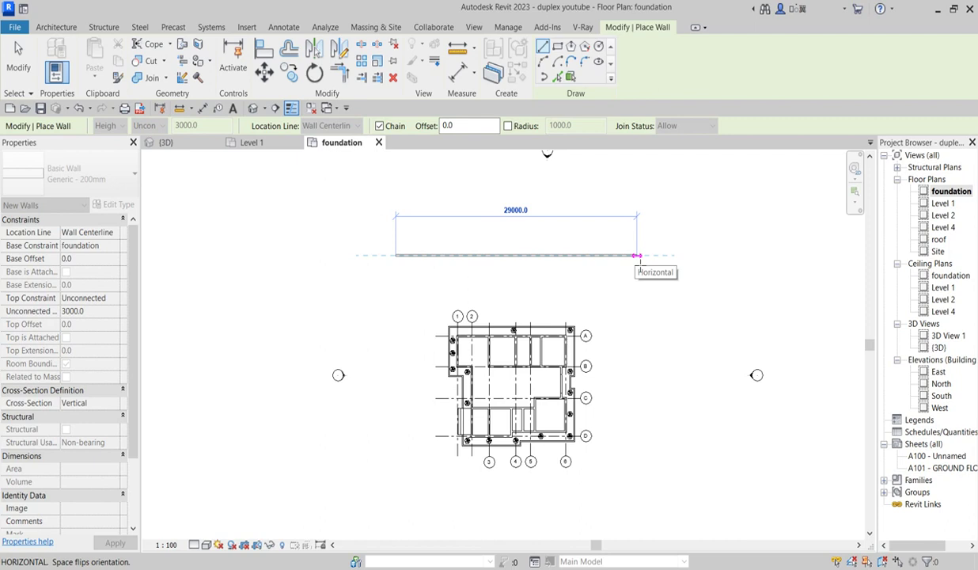
pyautogui.write('1')
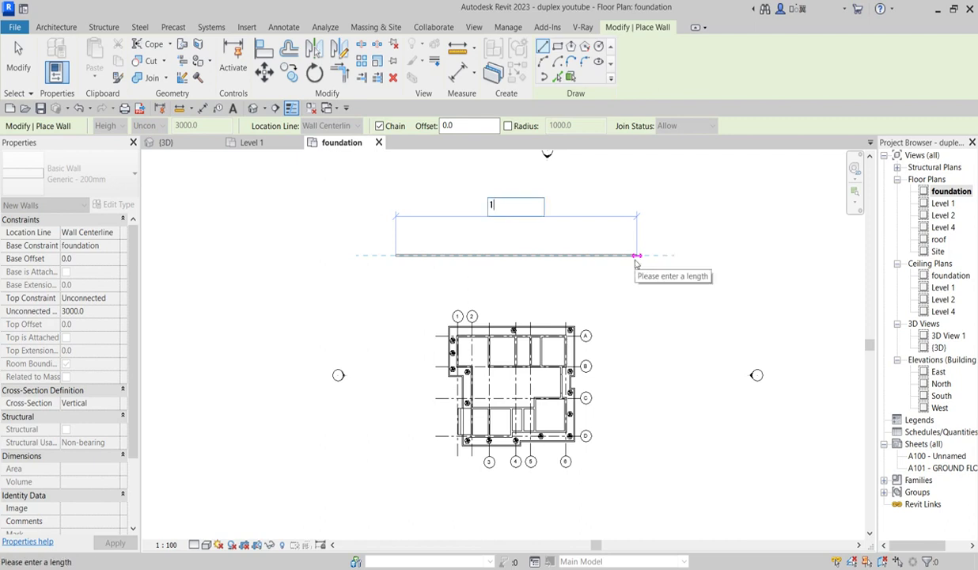
pyautogui.write('8000')
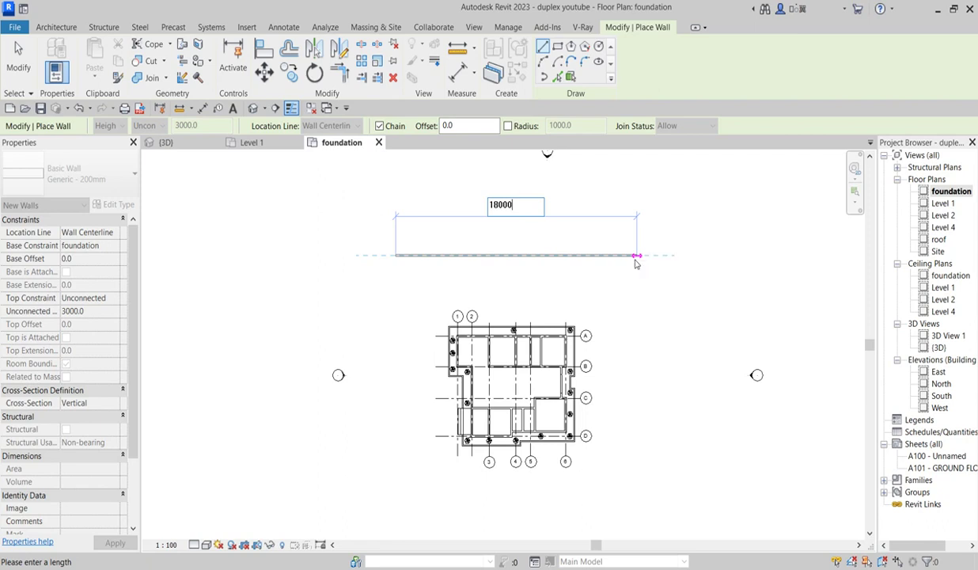
pyautogui.press('Return')
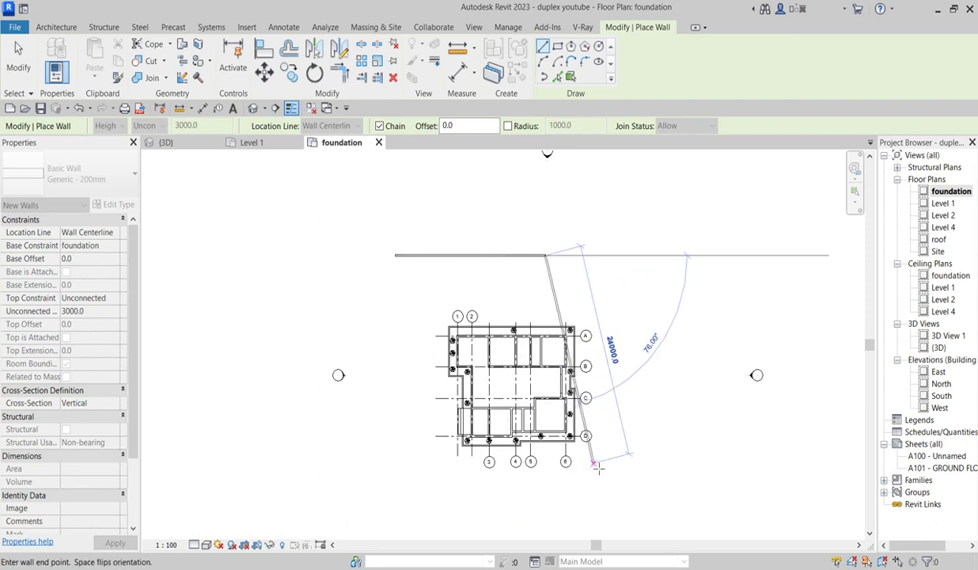
pyautogui.press('Escape')
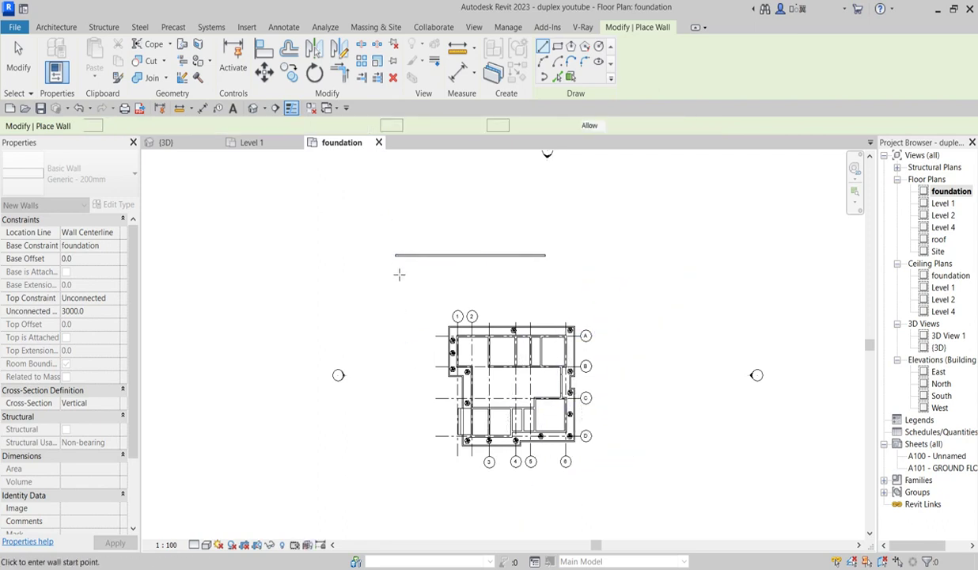
# Draw a 36000 mm vertical wall downward from the left end of the horizontal wall and end the Wall command
pyautogui.click(396, 255)
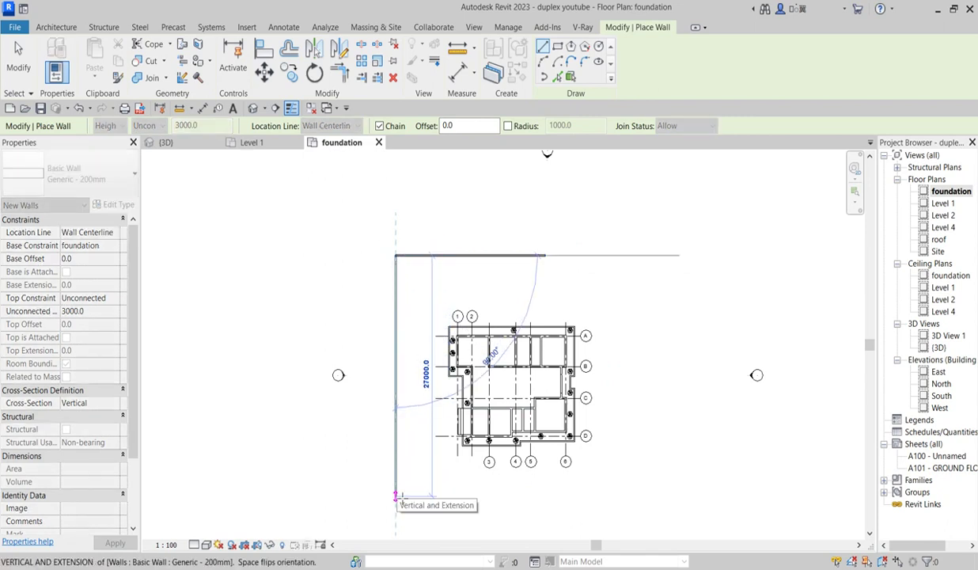
pyautogui.write('3')
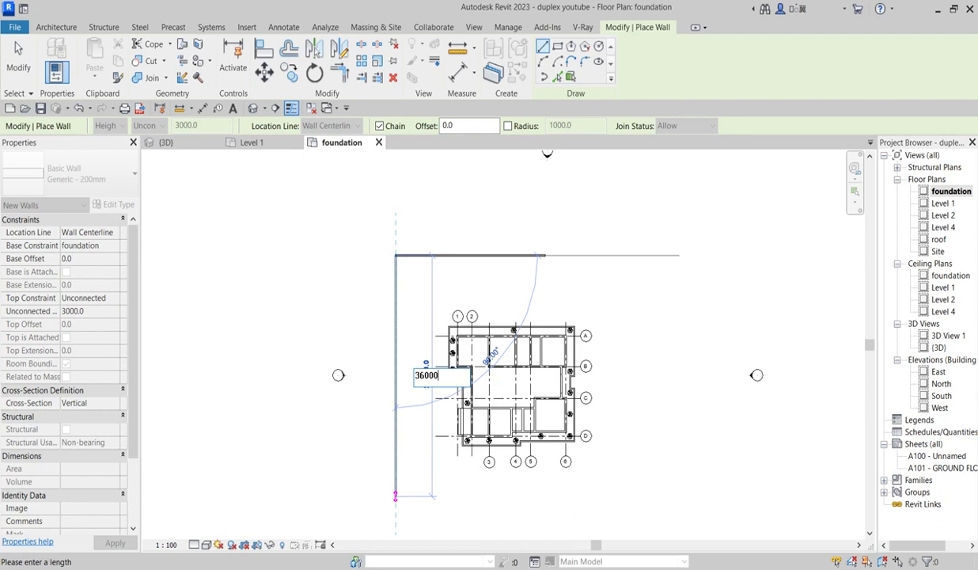
pyautogui.write('6000')
pyautogui.press('Return')
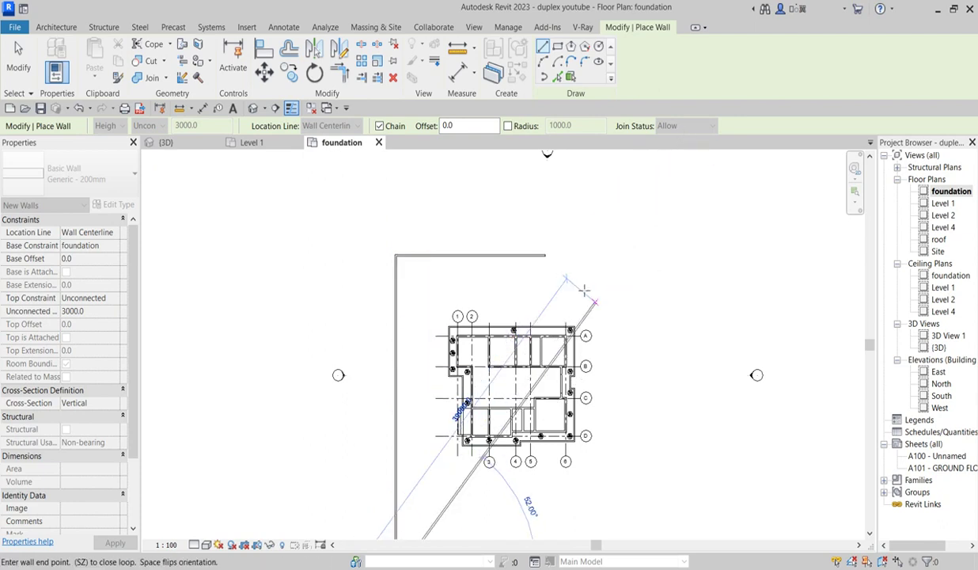
pyautogui.scroll(-2, 487, 432)
pyautogui.press('Escape')
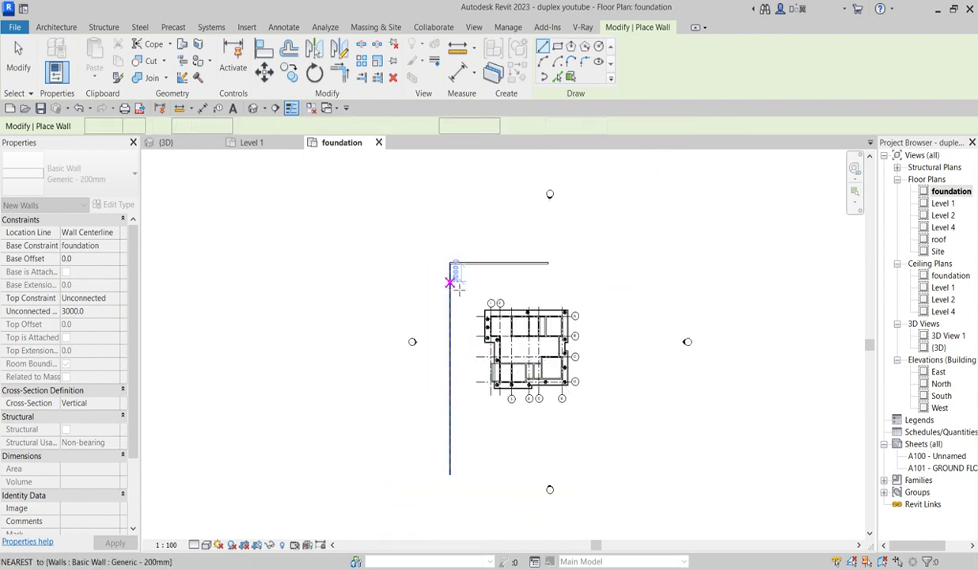
pyautogui.press('Escape')
# Select both connected walls and move them horizontally so the vertical wall meets the left outer edge of the building's planting strip
pyautogui.press('Tab')
pyautogui.click(447, 264)
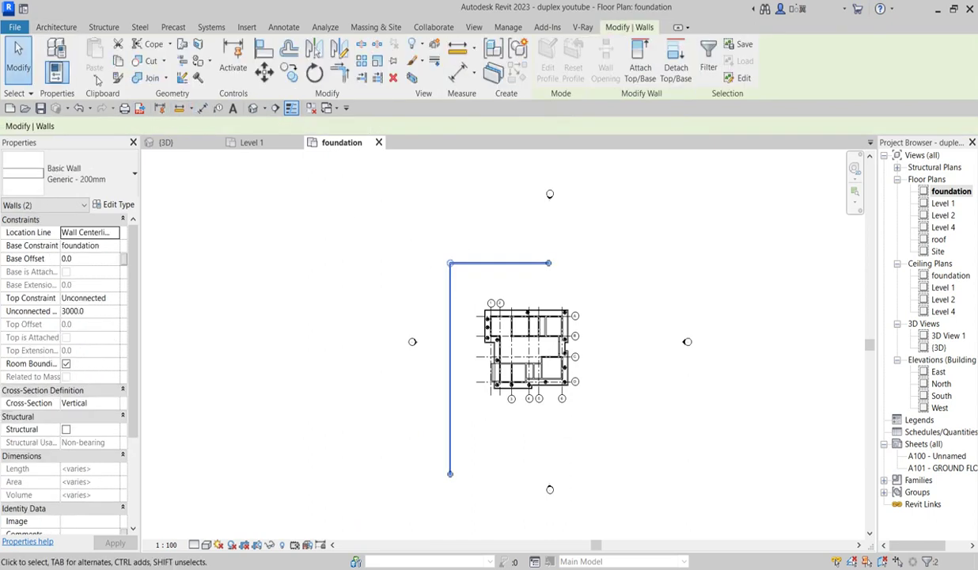
pyautogui.click(266, 75)
pyautogui.scroll(2, 417, 324)
pyautogui.scroll(3, 487, 340)
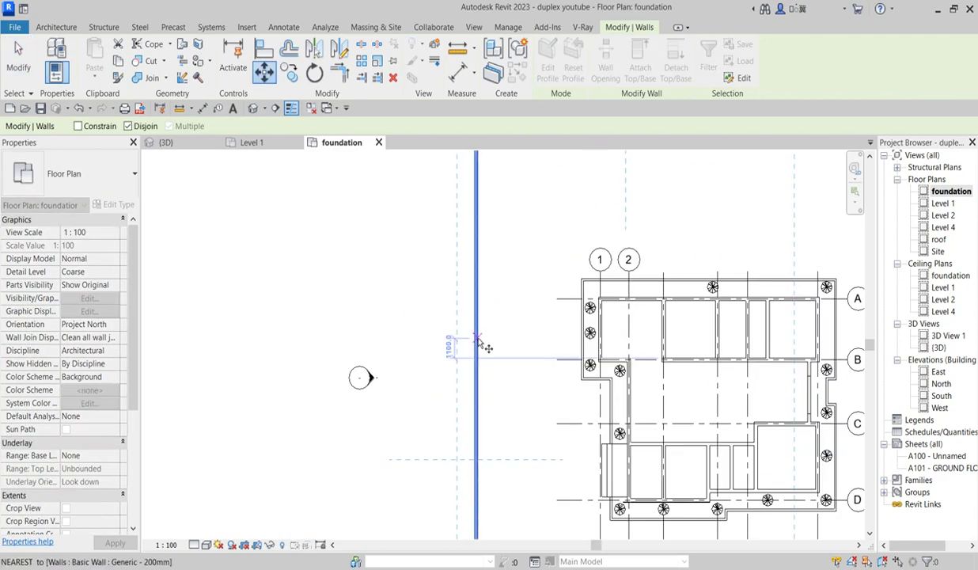
pyautogui.scroll(2, 484, 346)
pyautogui.click(475, 337)
pyautogui.click(658, 336)
pyautogui.scroll(-5, 515, 299)
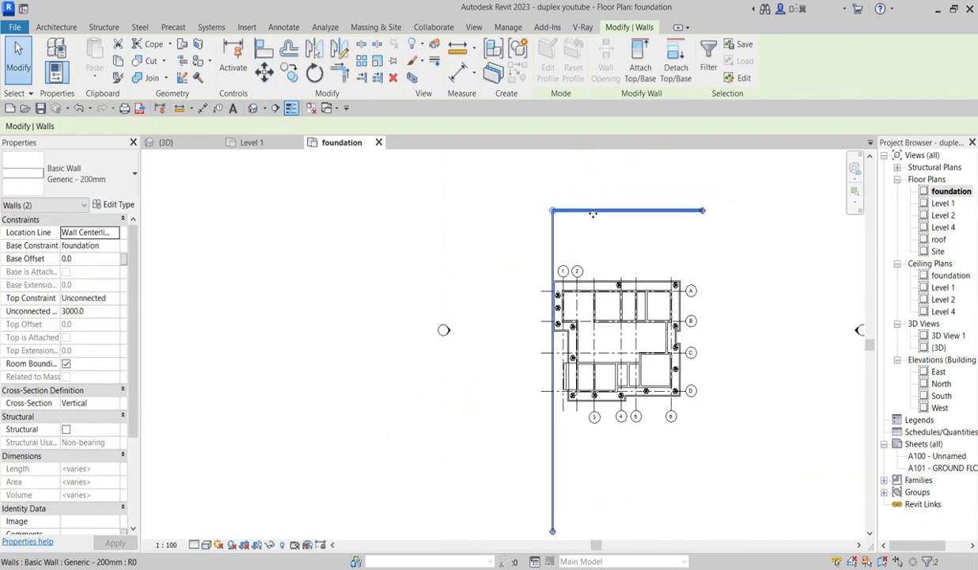
# Move both walls straight down along grid 3 so the horizontal wall meets the upper outer edge of the planting strip
pyautogui.click(264, 71)
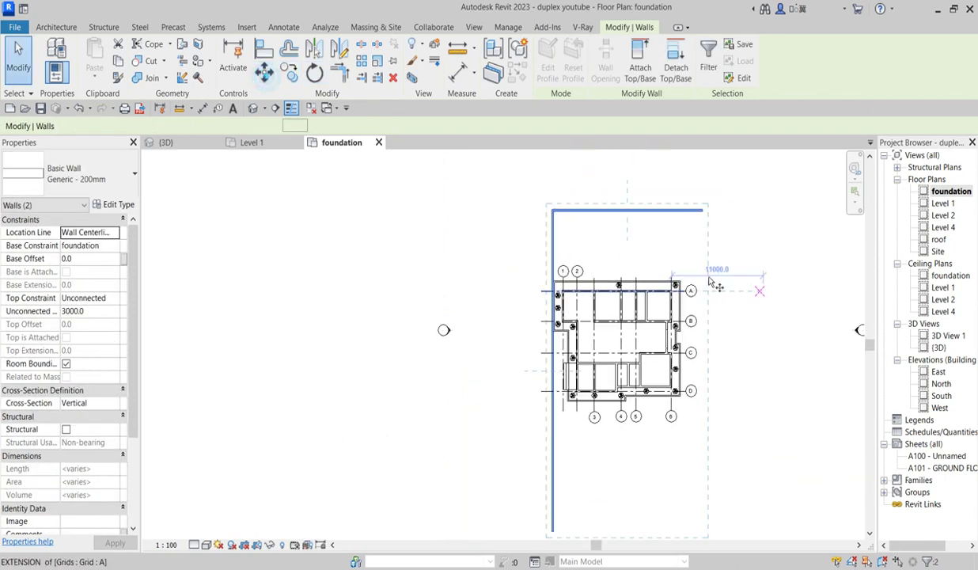
pyautogui.scroll(3, 615, 219)
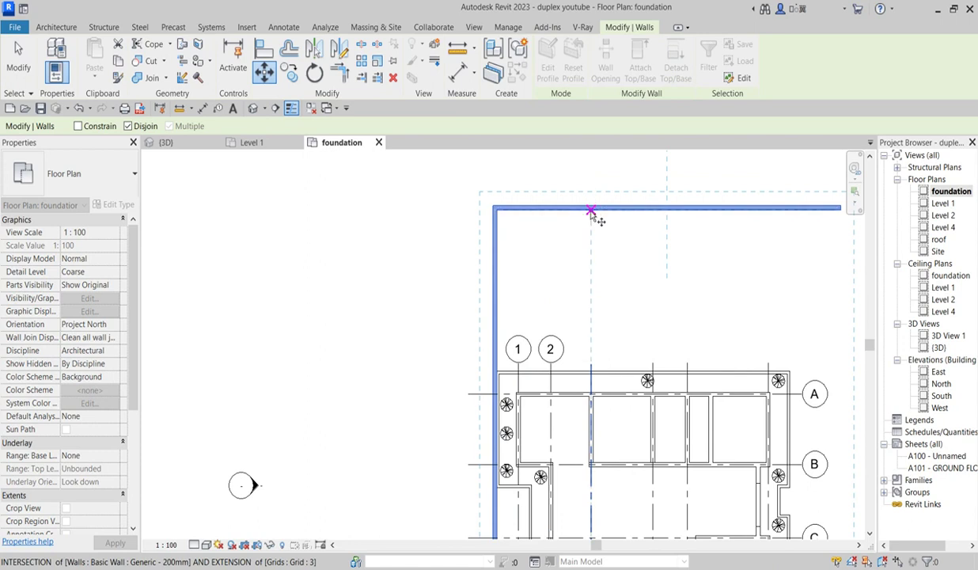
pyautogui.click(591, 208)
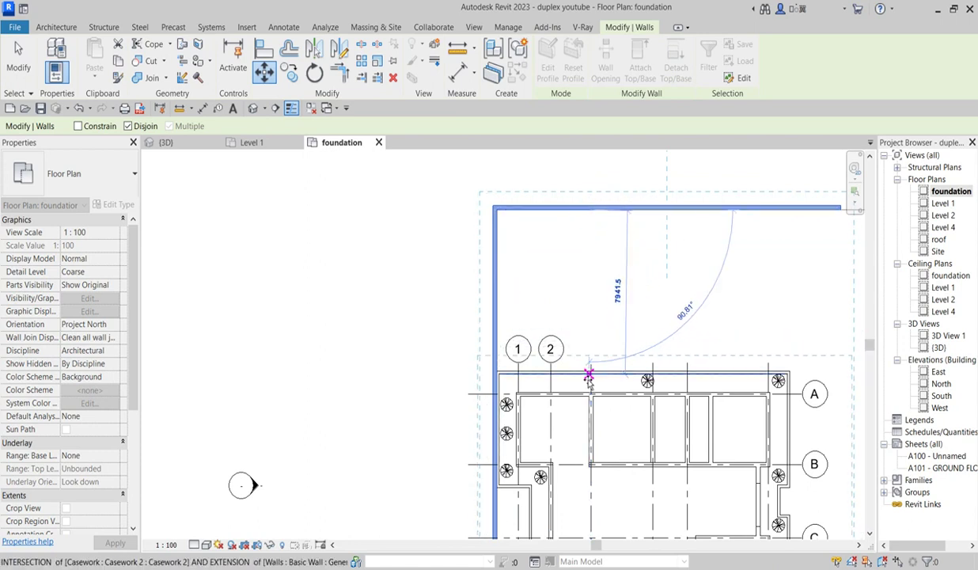
pyautogui.scroll(1, 594, 374)
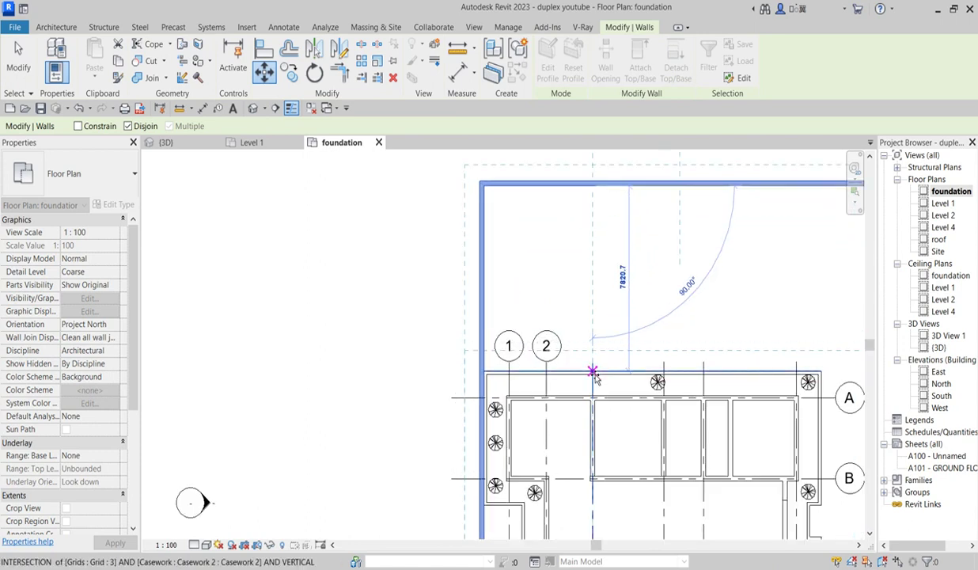
pyautogui.click(593, 372)
pyautogui.scroll(-4, 535, 279)
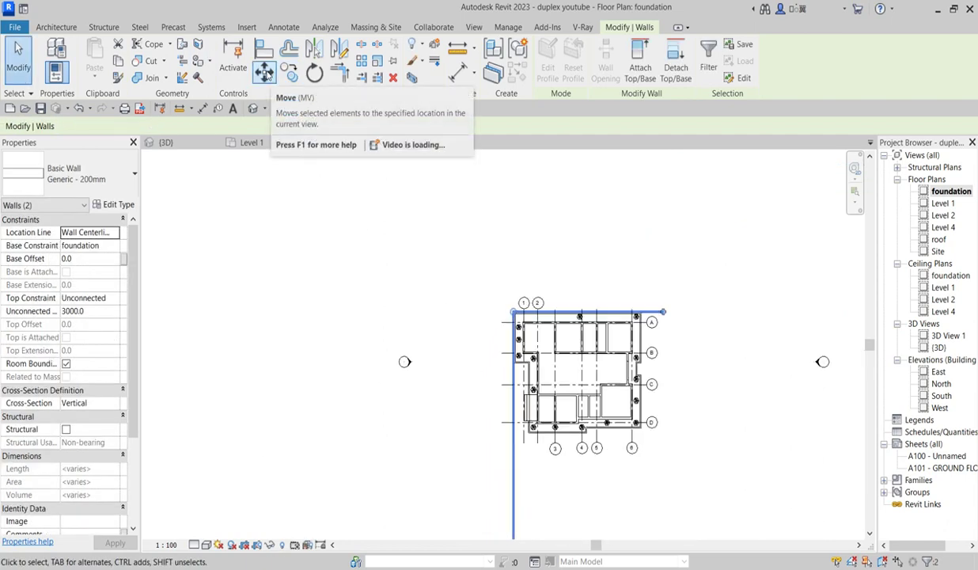
# Move both selected boundary walls 2500 mm horizontally to the left, away from the building's planting strip
pyautogui.click(264, 73)
pyautogui.scroll(4, 518, 352)
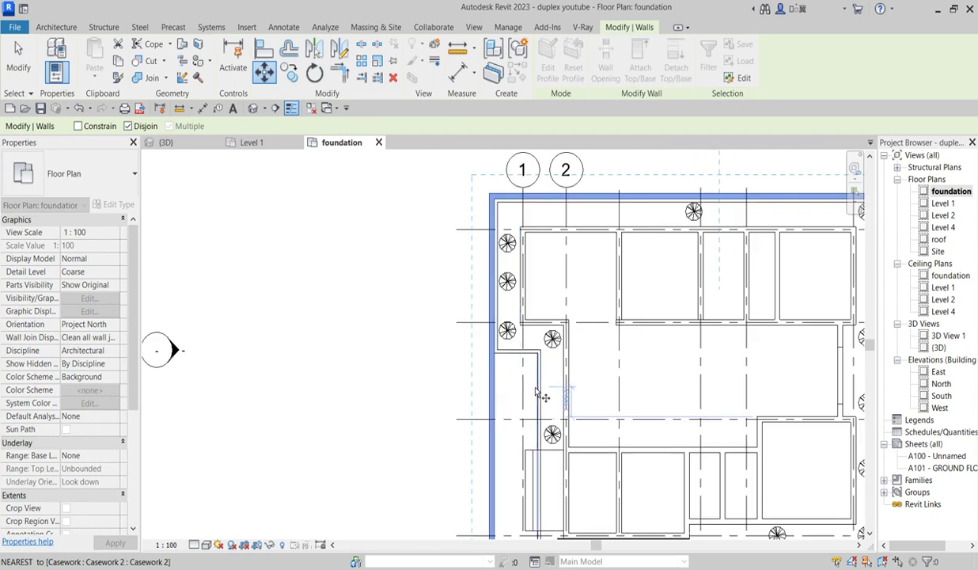
pyautogui.scroll(2, 514, 316)
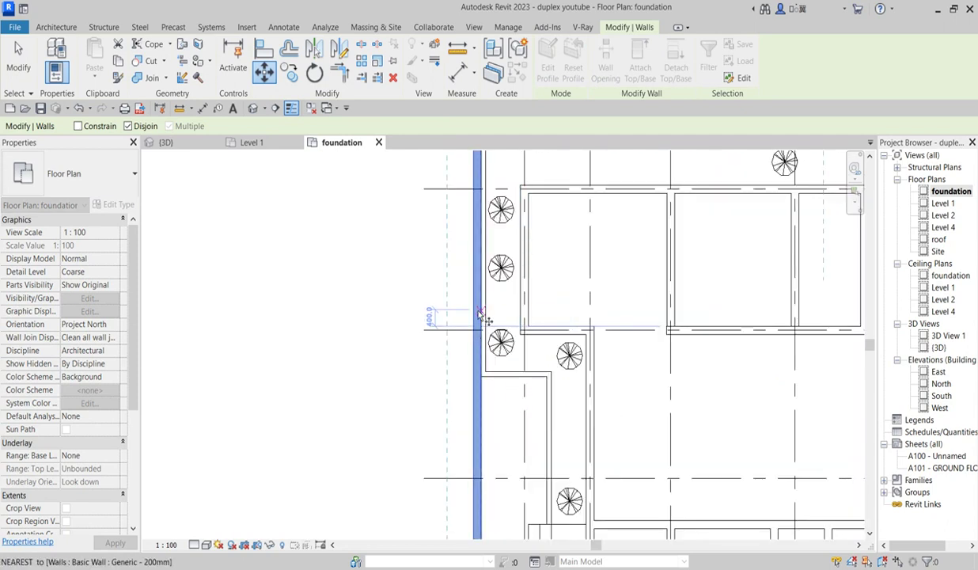
pyautogui.click(481, 314)
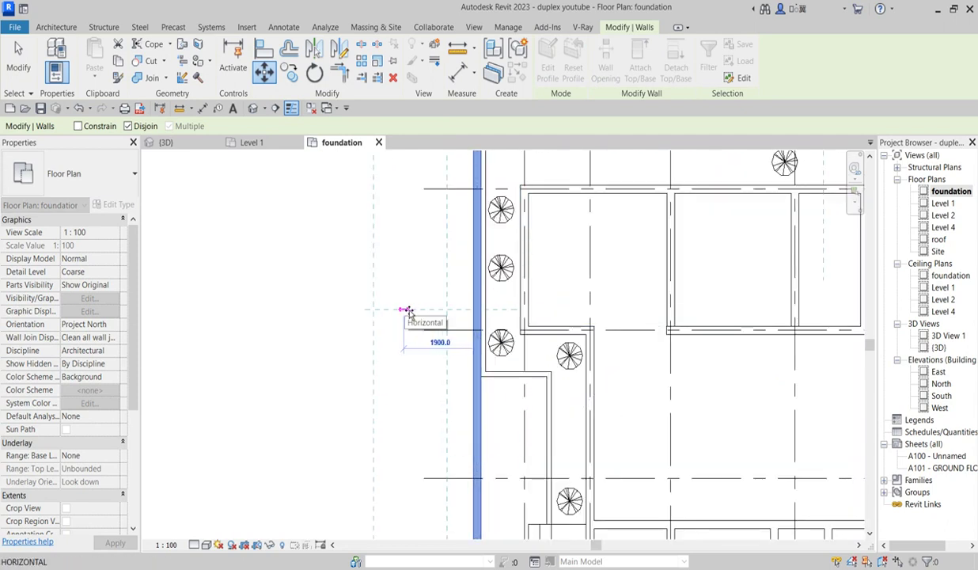
pyautogui.write('2500')
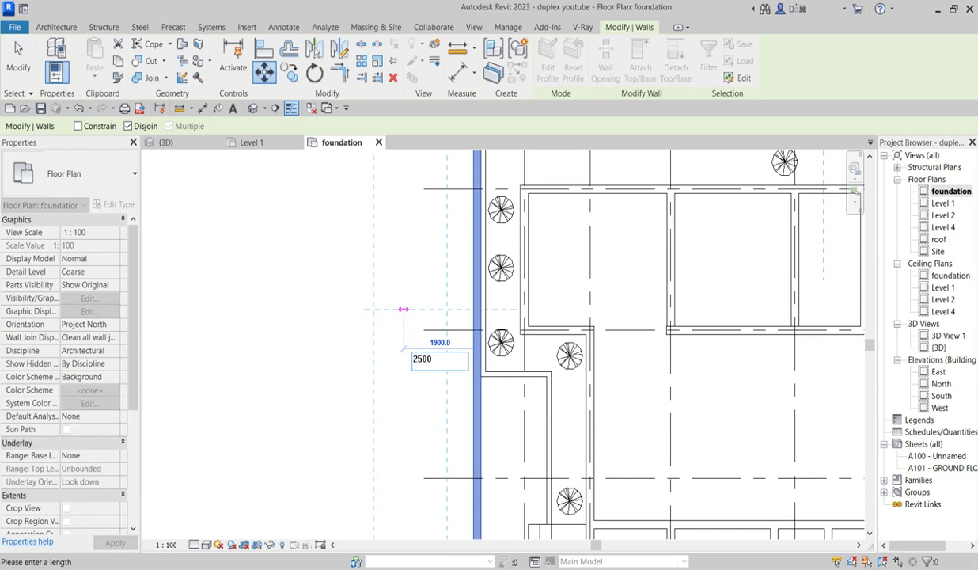
pyautogui.press('Return')
pyautogui.scroll(-2, 404, 306)
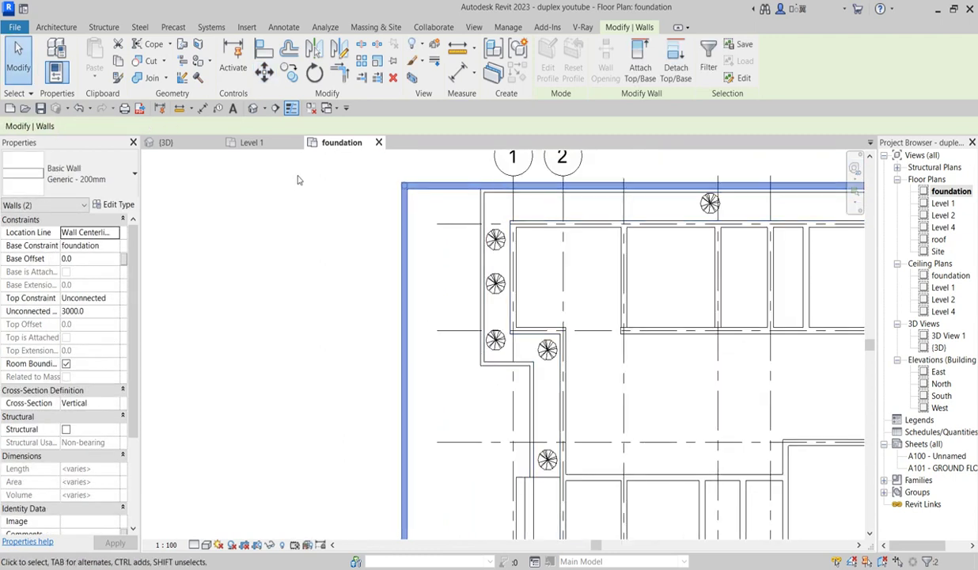
# Move both selected boundary walls 2500 mm vertically upward, away from the planting strip's upper edge
pyautogui.click(263, 78)
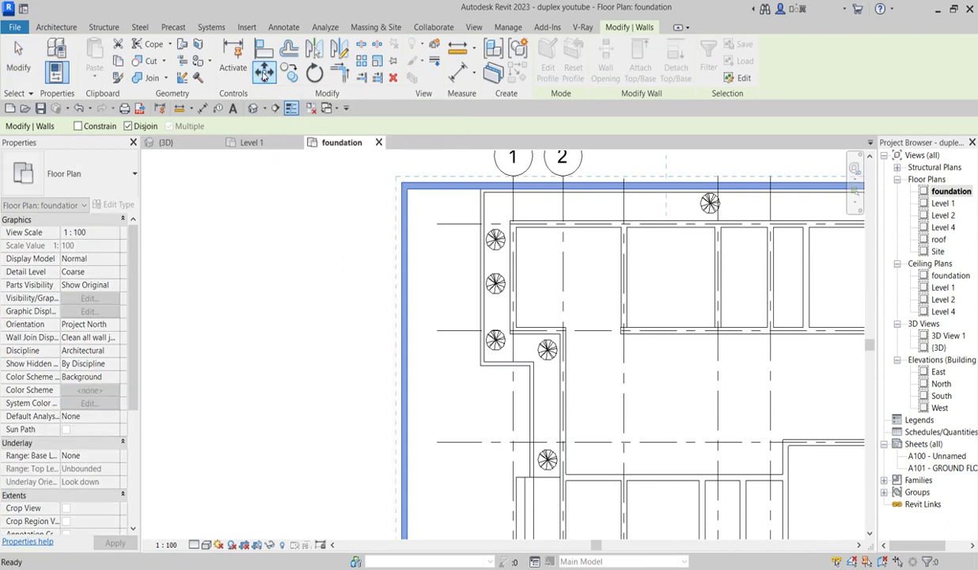
pyautogui.scroll(2, 484, 207)
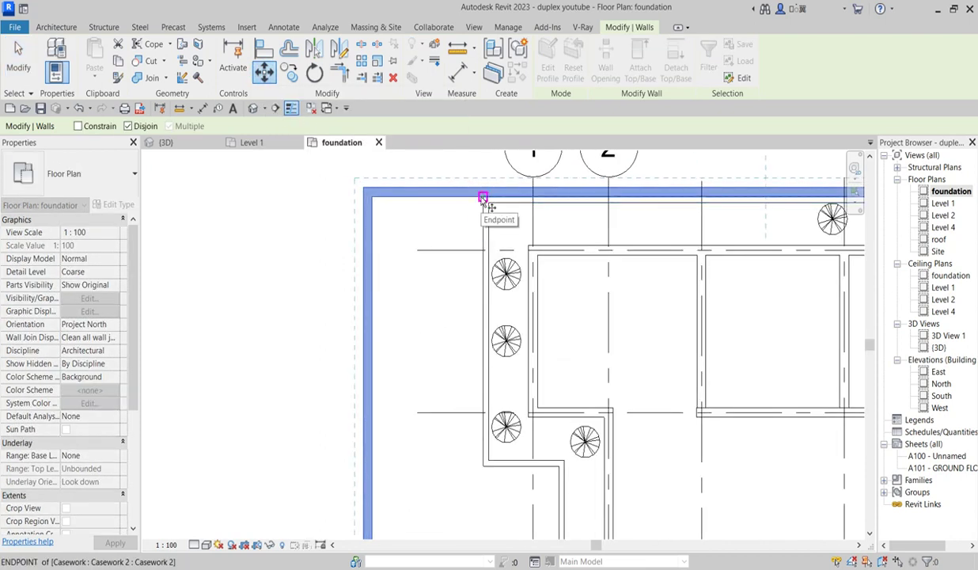
pyautogui.click(482, 197)
pyautogui.scroll(-2, 448, 187)
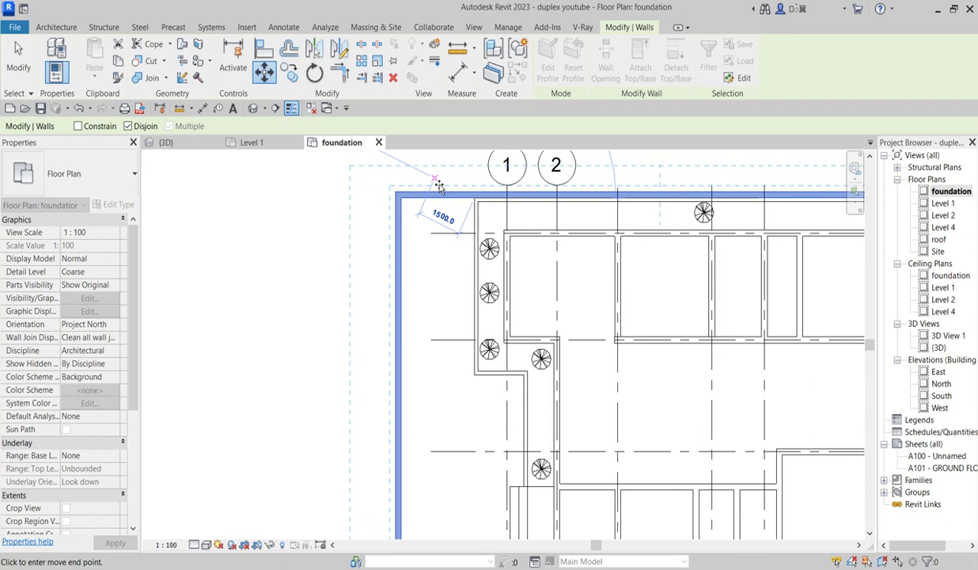
pyautogui.scroll(-2, 457, 196)
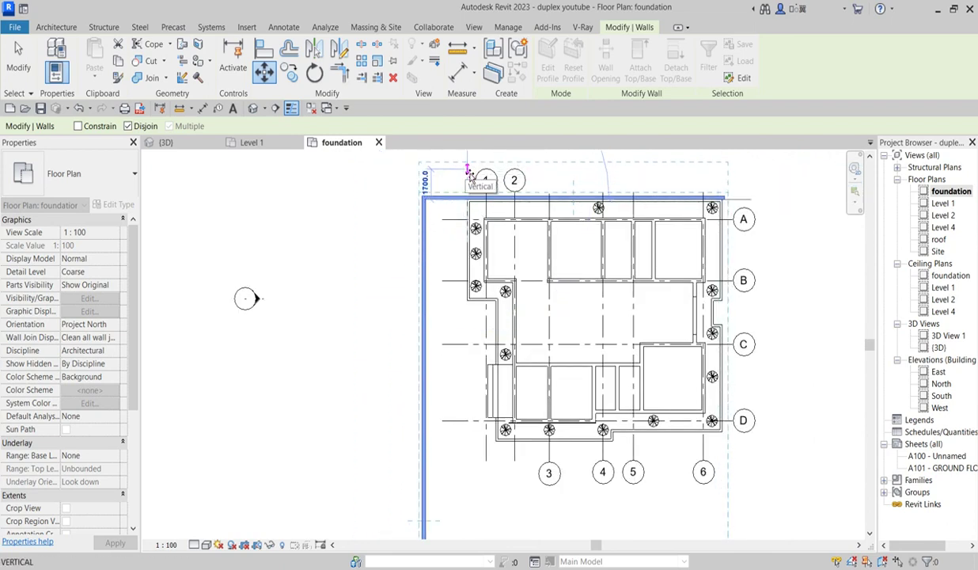
pyautogui.write('2500')
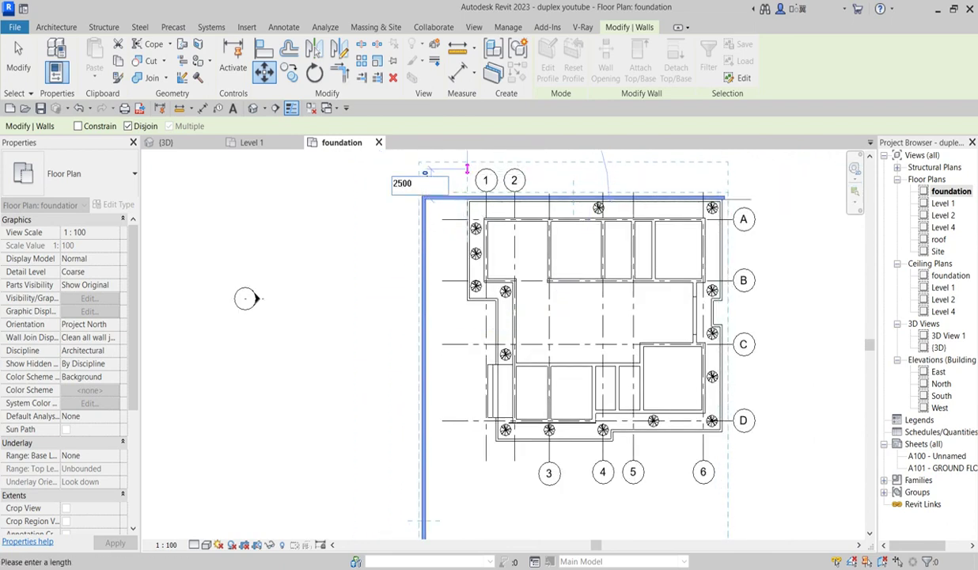
pyautogui.press('Return')
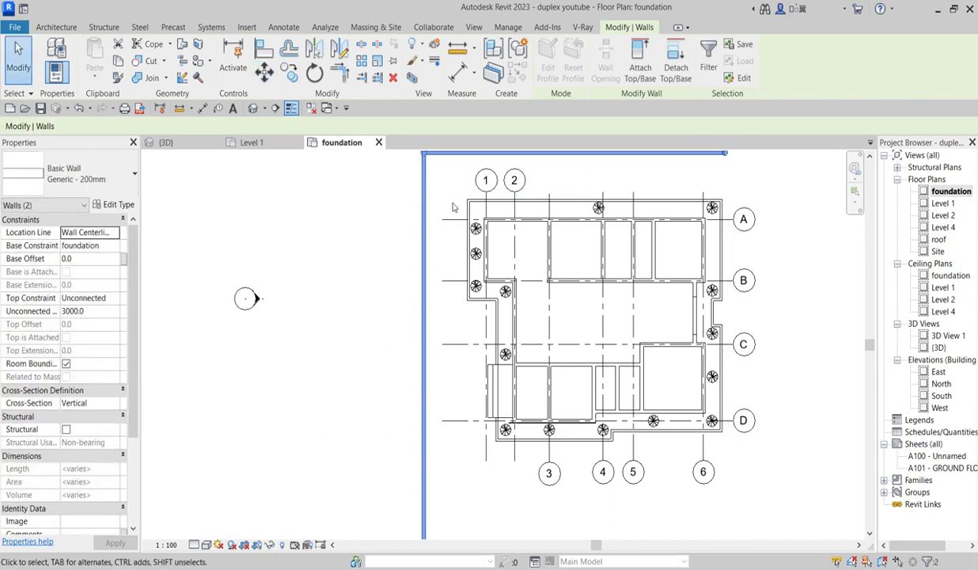
# Select only the horizontal boundary wall above the building and set its length to 20000 mm
pyautogui.scroll(-2, 435, 285)
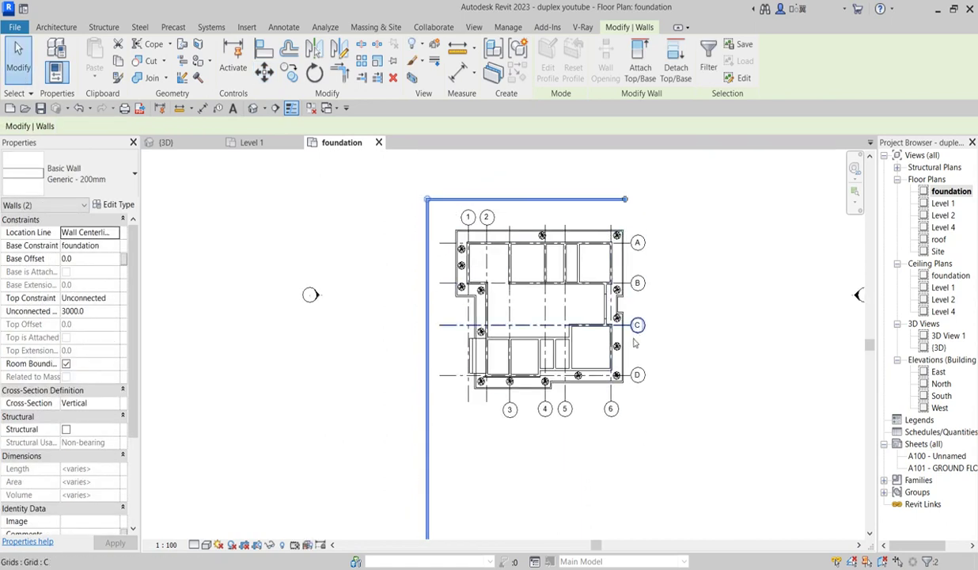
pyautogui.scroll(2, 439, 247)
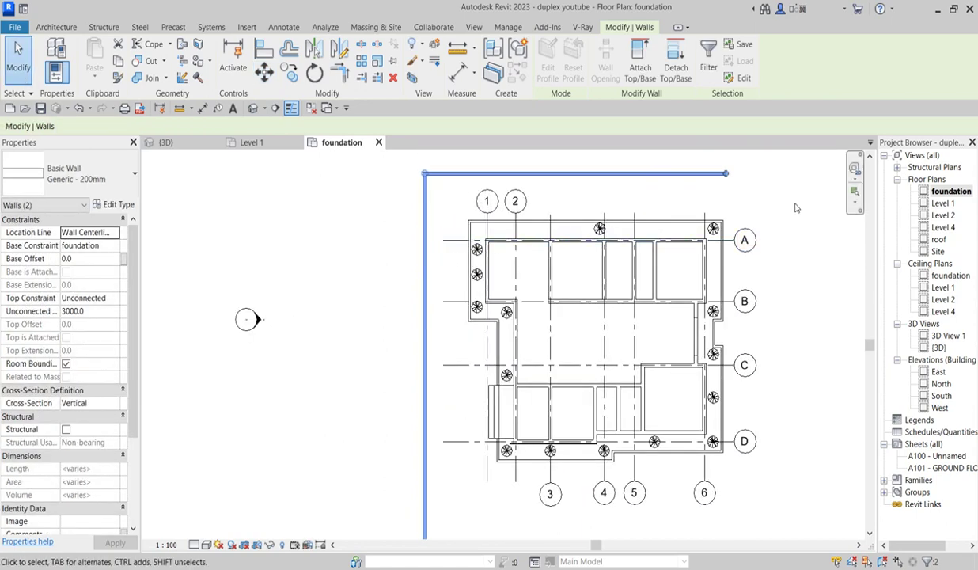
pyautogui.scroll(-1, 424, 216)
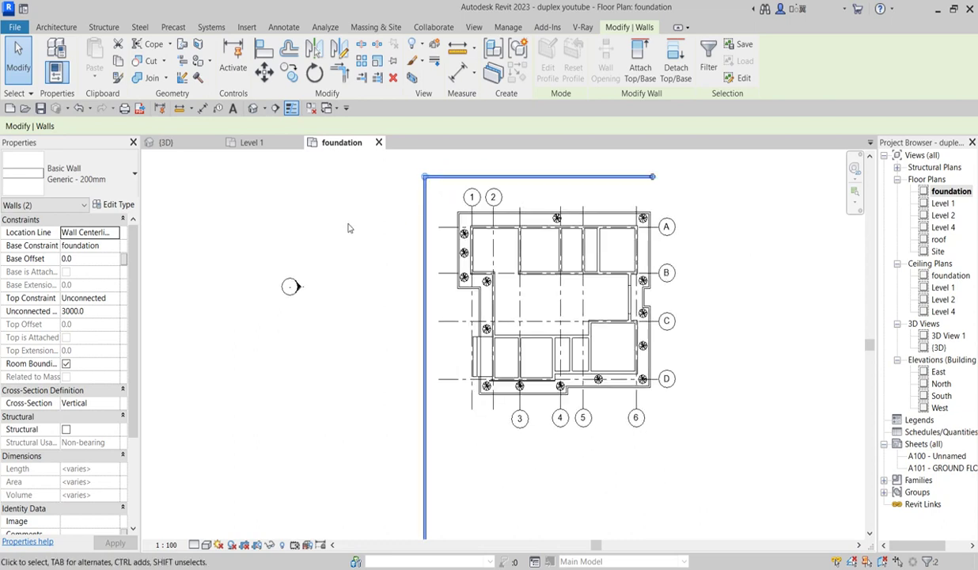
pyautogui.scroll(-2, 418, 202)
pyautogui.scroll(2, 491, 237)
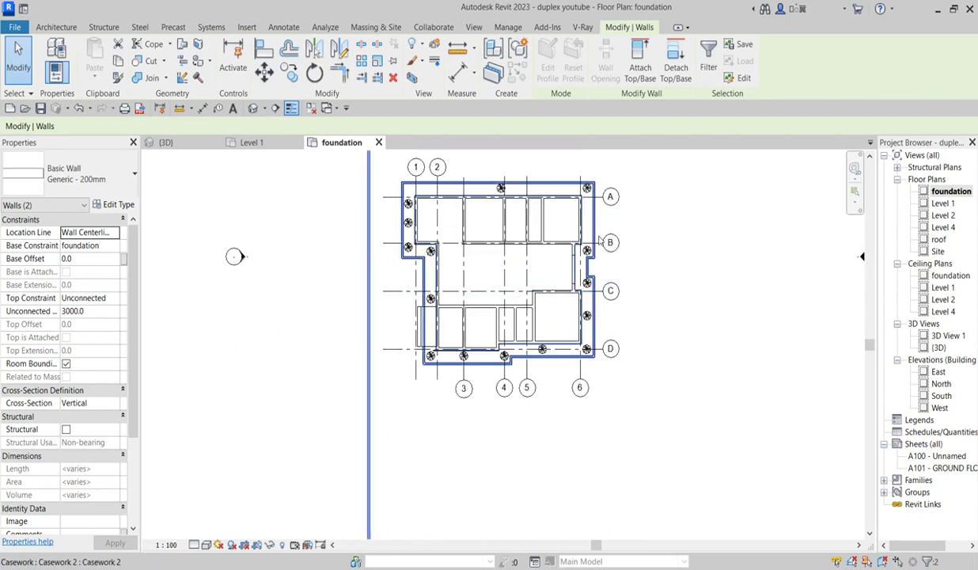
pyautogui.scroll(-2, 382, 331)
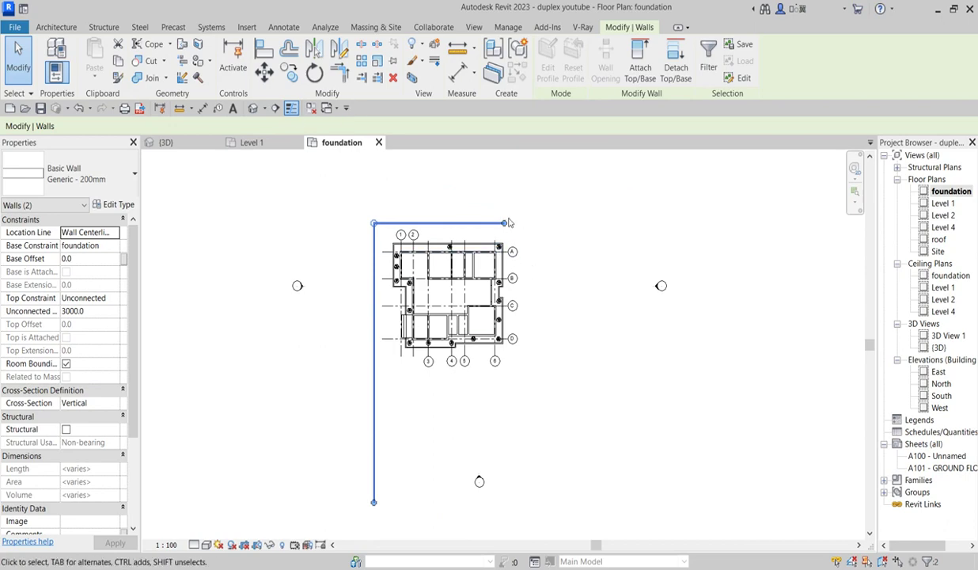
pyautogui.click(500, 190)
pyautogui.click(475, 222)
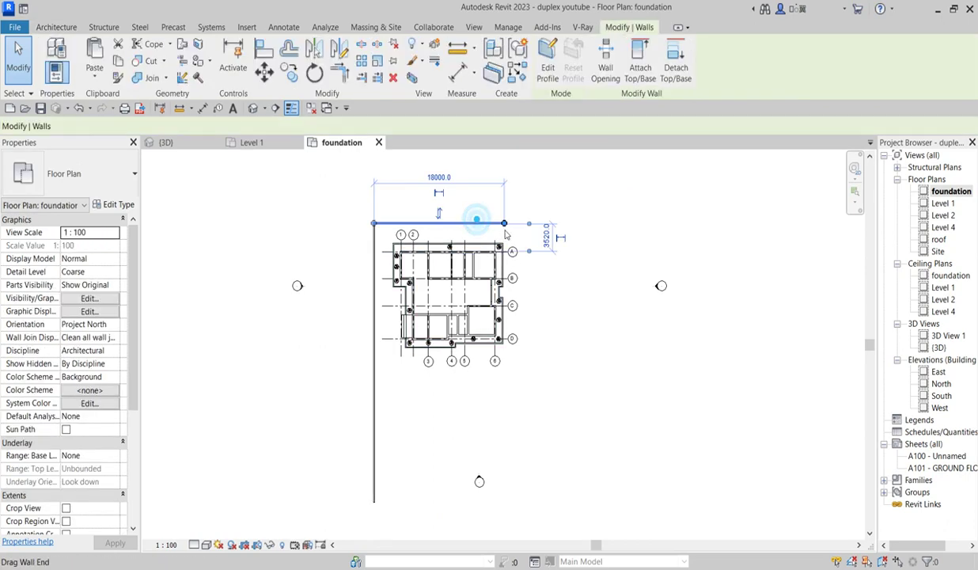
pyautogui.scroll(2, 468, 233)
pyautogui.scroll(-1, 465, 240)
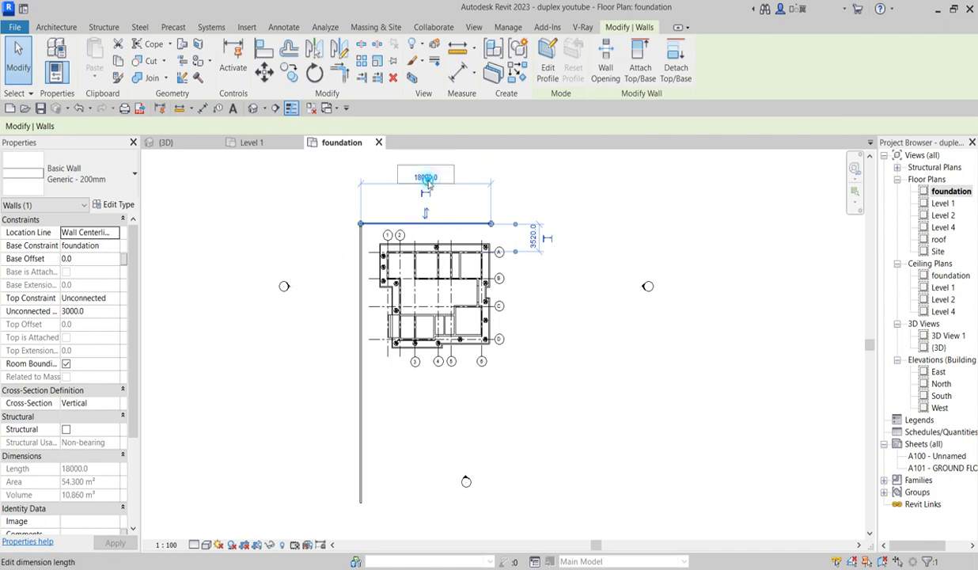
pyautogui.click(419, 175)
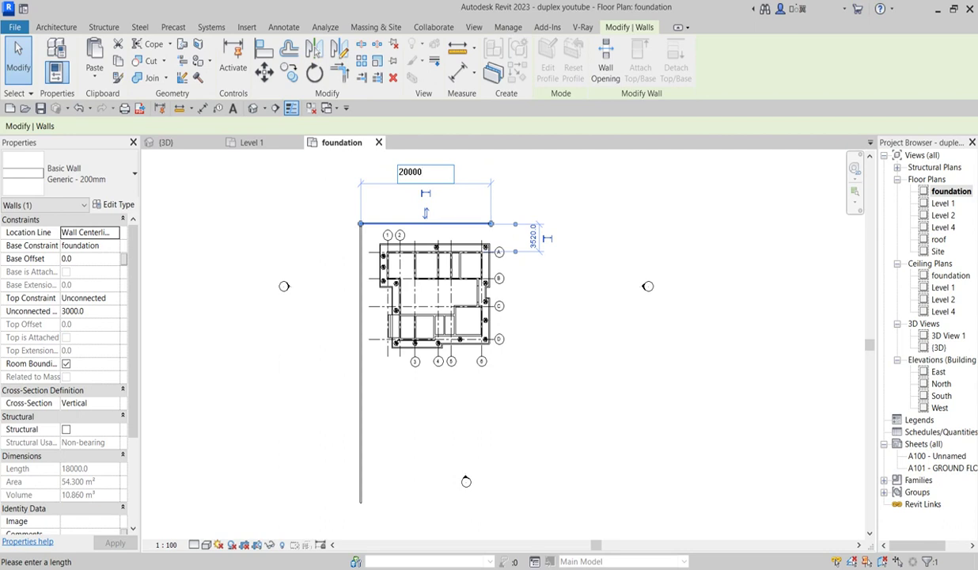
pyautogui.write('20000')
pyautogui.press('Return')
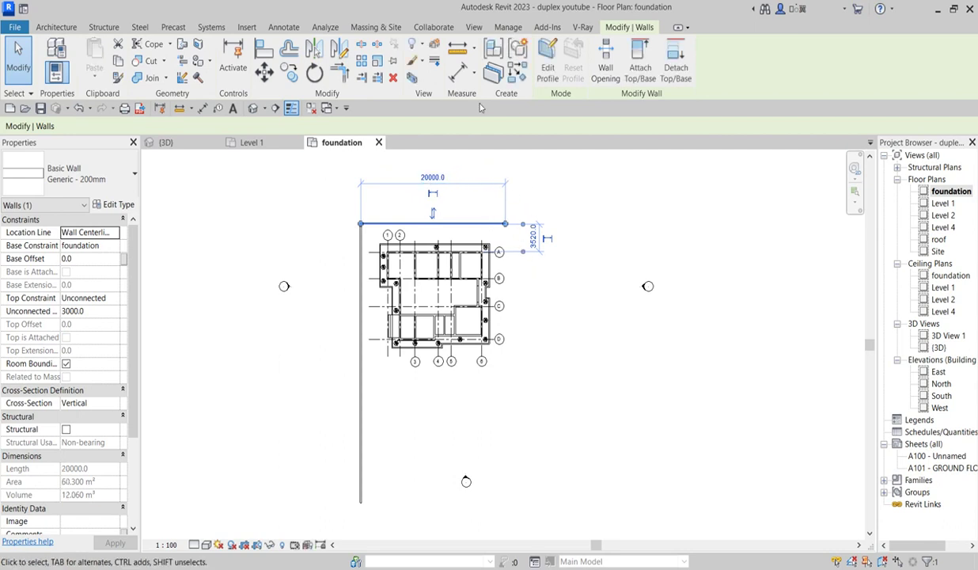
# Draw matching walls down from the horizontal wall's right end and across to the left wall's lower end, closing the boundary, and end the command
pyautogui.click(518, 71)
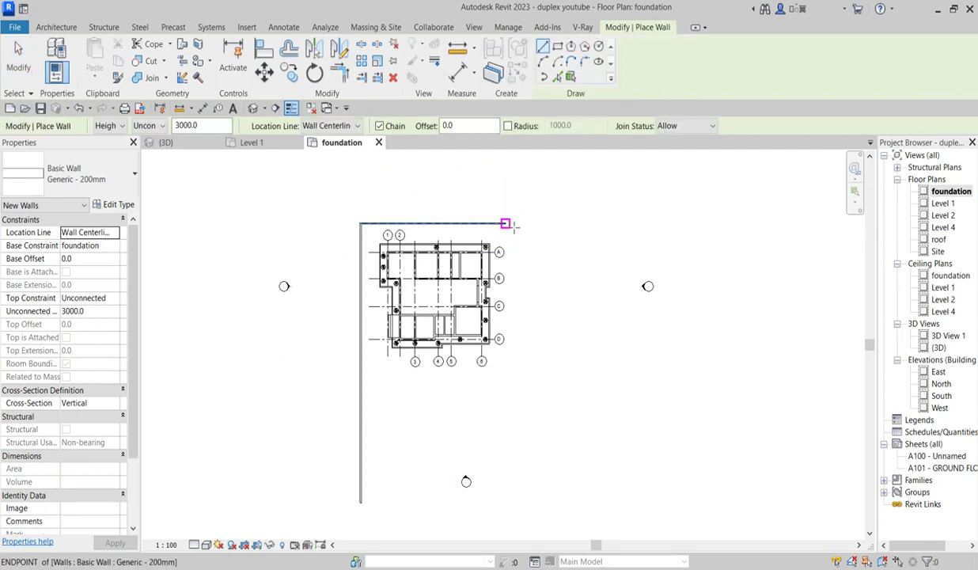
pyautogui.click(507, 224)
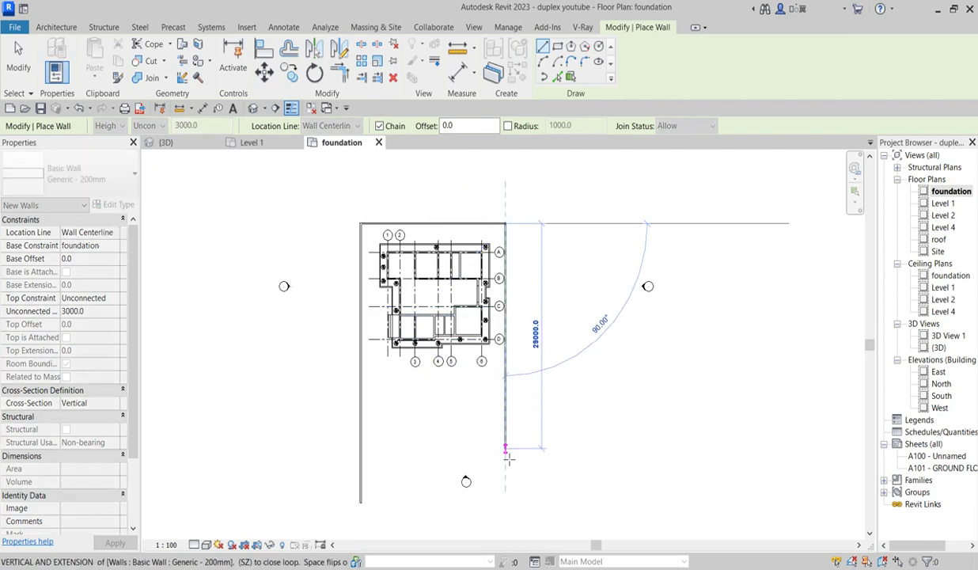
pyautogui.click(506, 503)
pyautogui.click(361, 503)
pyautogui.press('Escape')
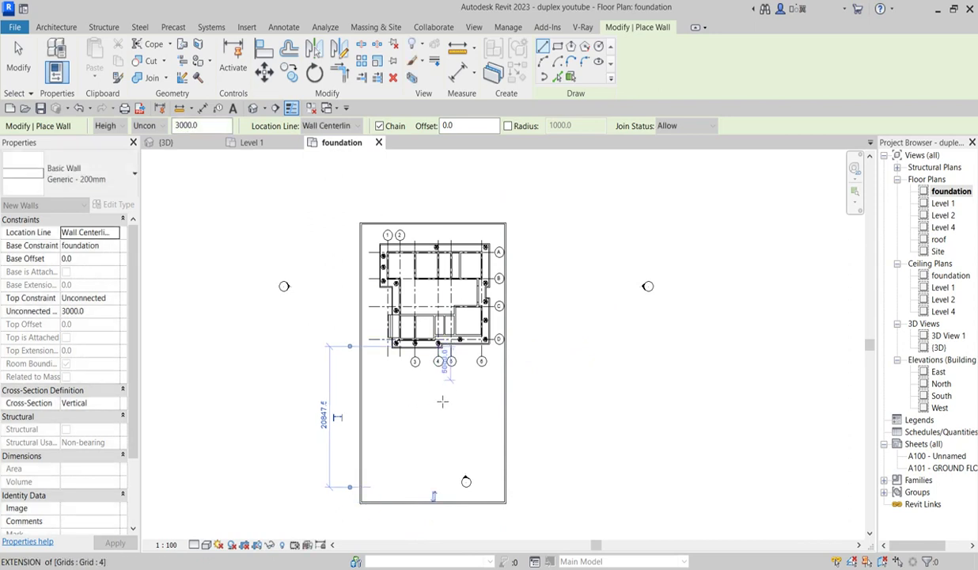
pyautogui.scroll(1, 395, 379)
pyautogui.scroll(1, 387, 419)
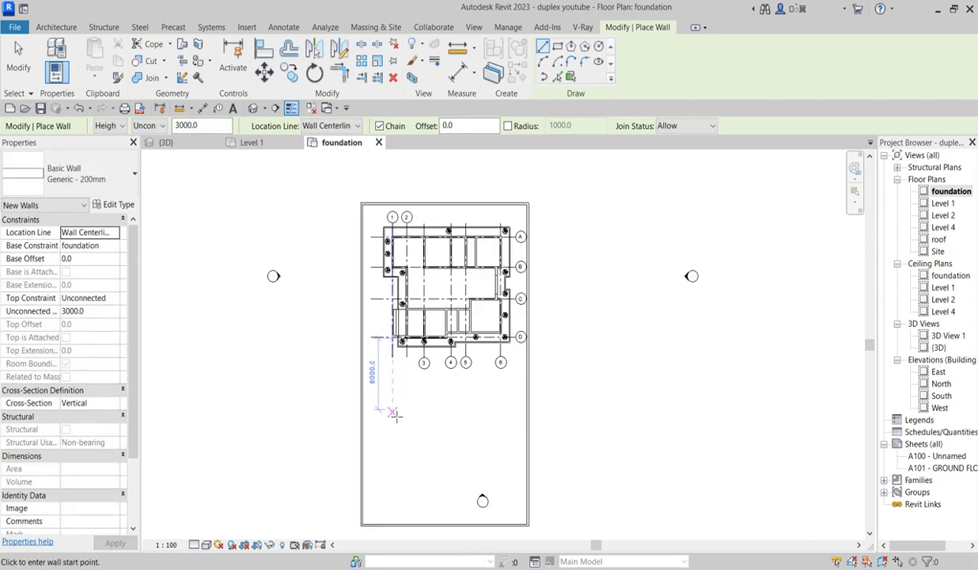
pyautogui.press('Escape')
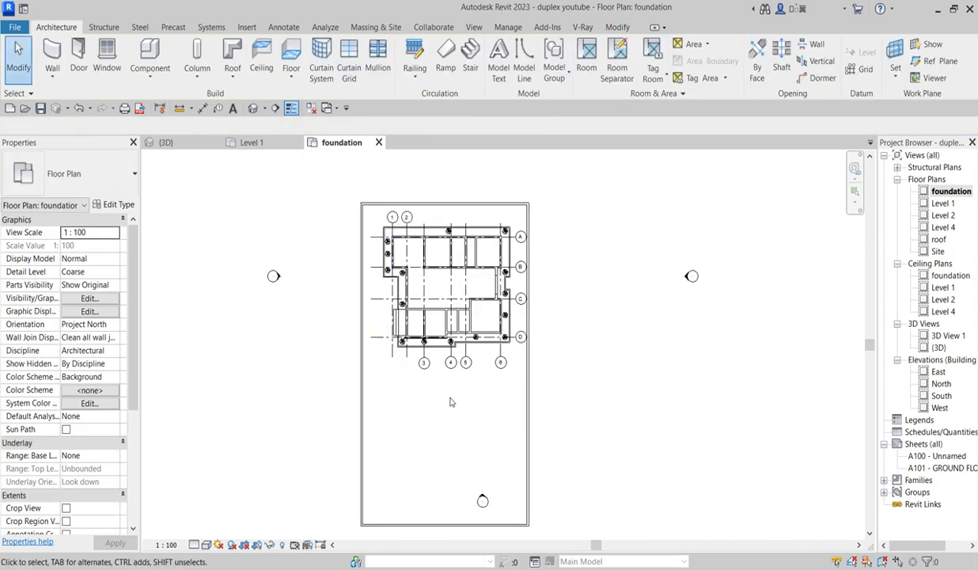
# Open the {3D} view and examine the boundary walls enclosing the duplex
pyautogui.doubleClick(938, 348)
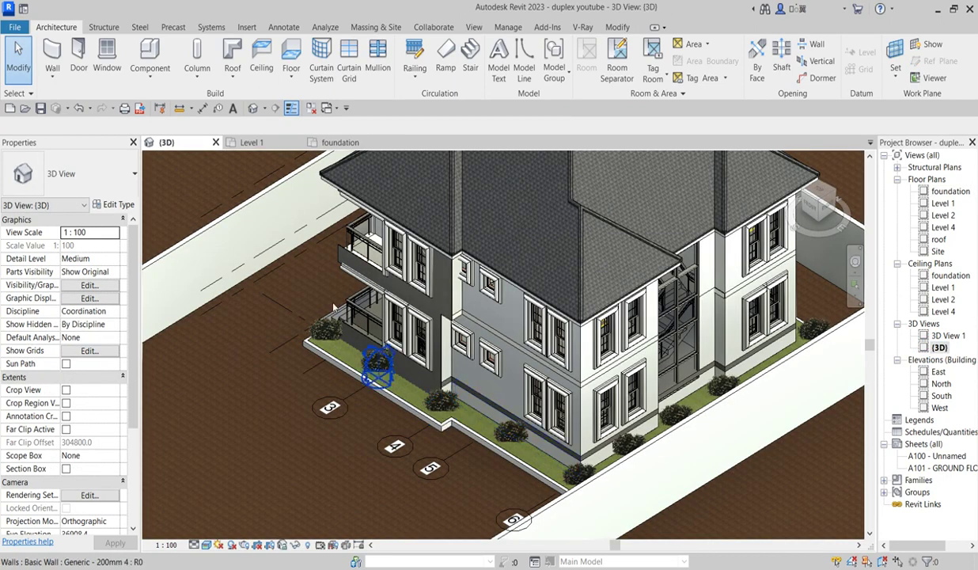
pyautogui.scroll(-3, 334, 307)
pyautogui.scroll(-2, 323, 320)
pyautogui.scroll(5, 367, 450)
pyautogui.scroll(-5, 449, 316)
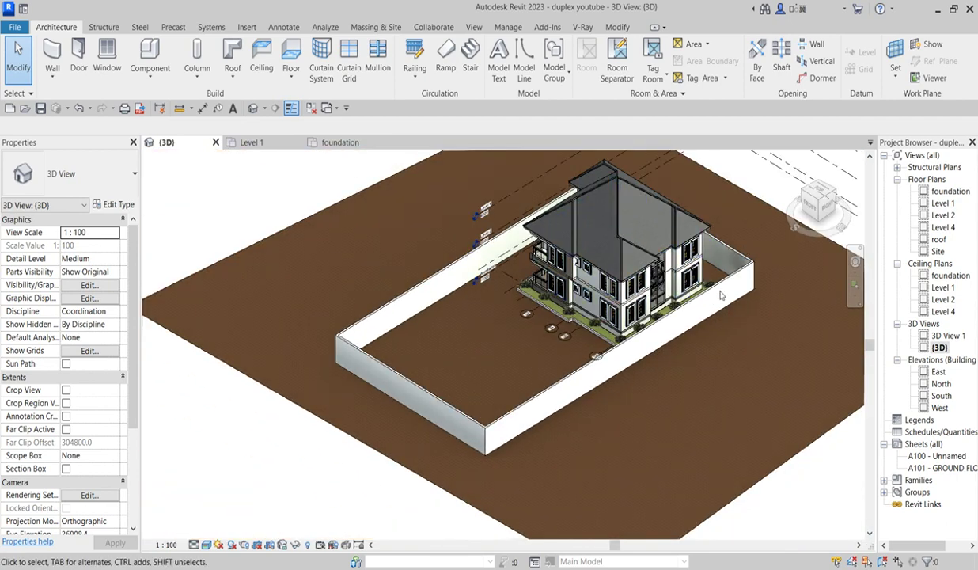
pyautogui.scroll(3, 720, 299)
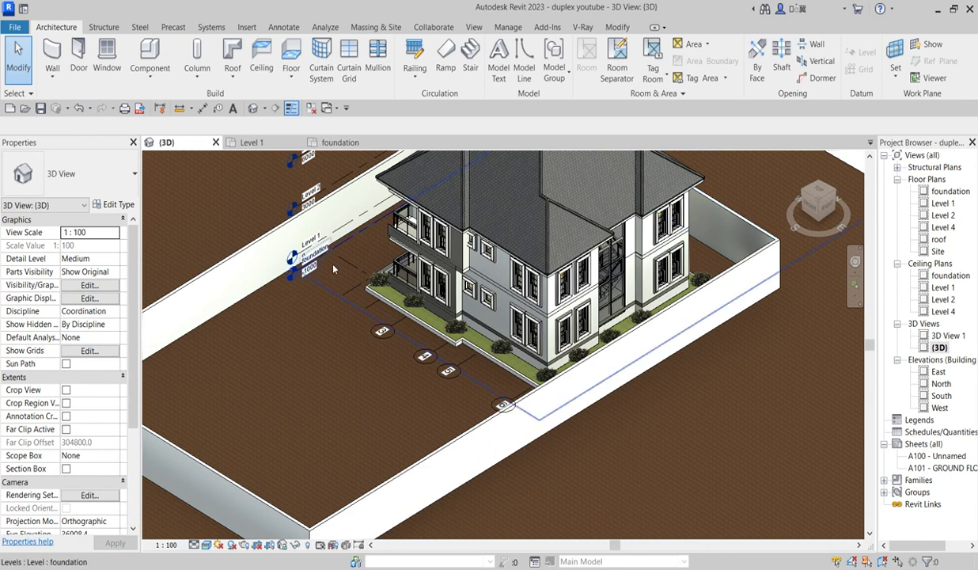
# On the foundation floor plan, start an architectural floor and sketch its rectangular boundary along the inner faces of the boundary walls
pyautogui.doubleClick(948, 191)
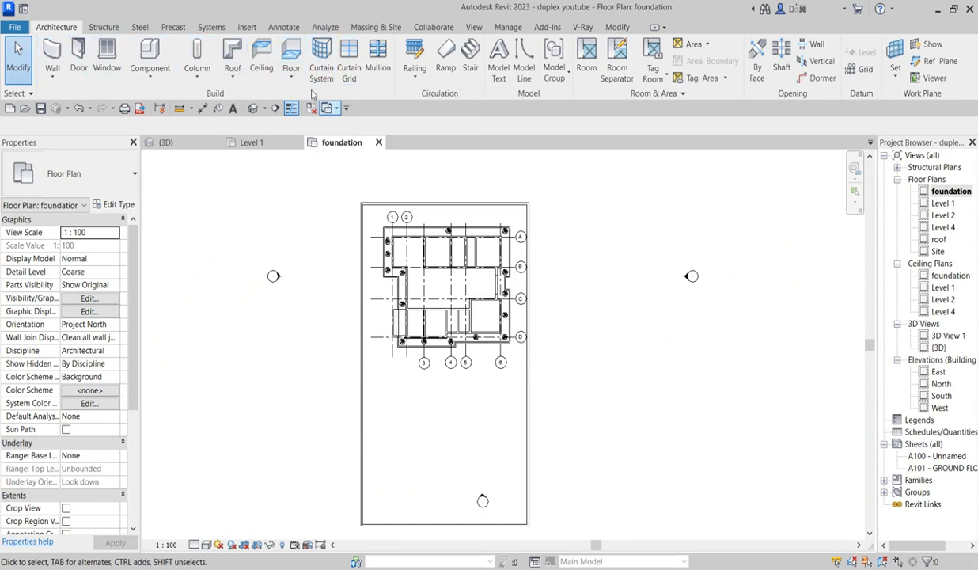
pyautogui.click(292, 75)
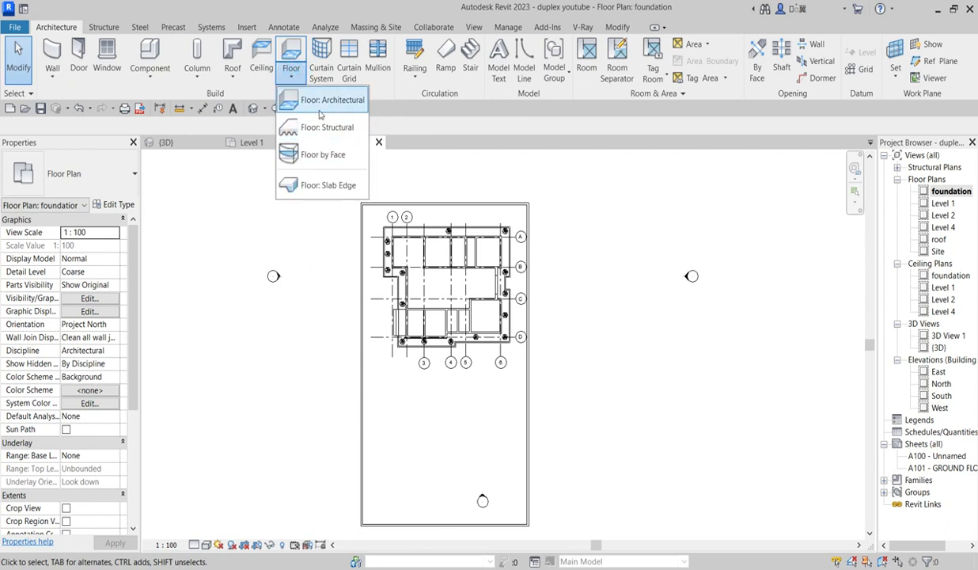
pyautogui.click(309, 100)
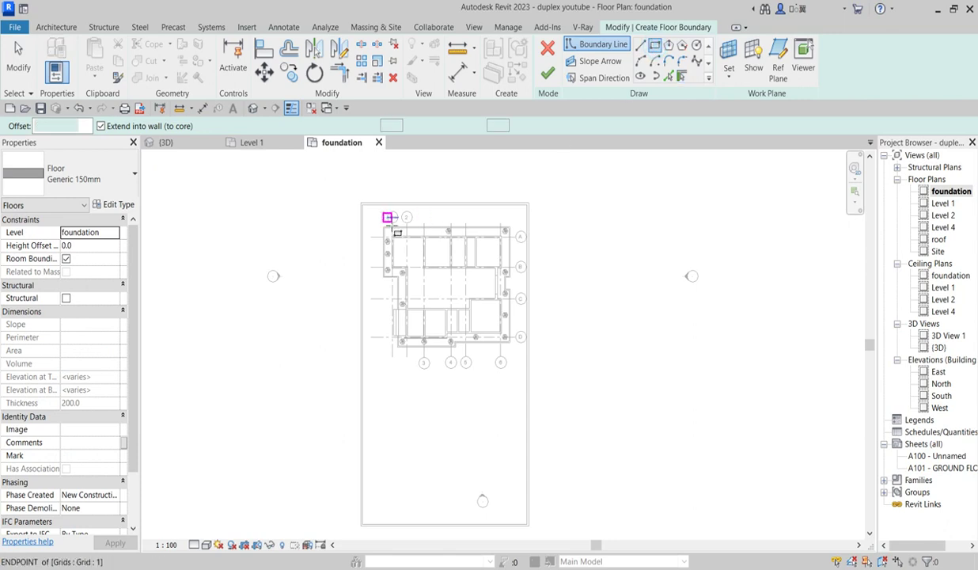
pyautogui.scroll(2, 366, 209)
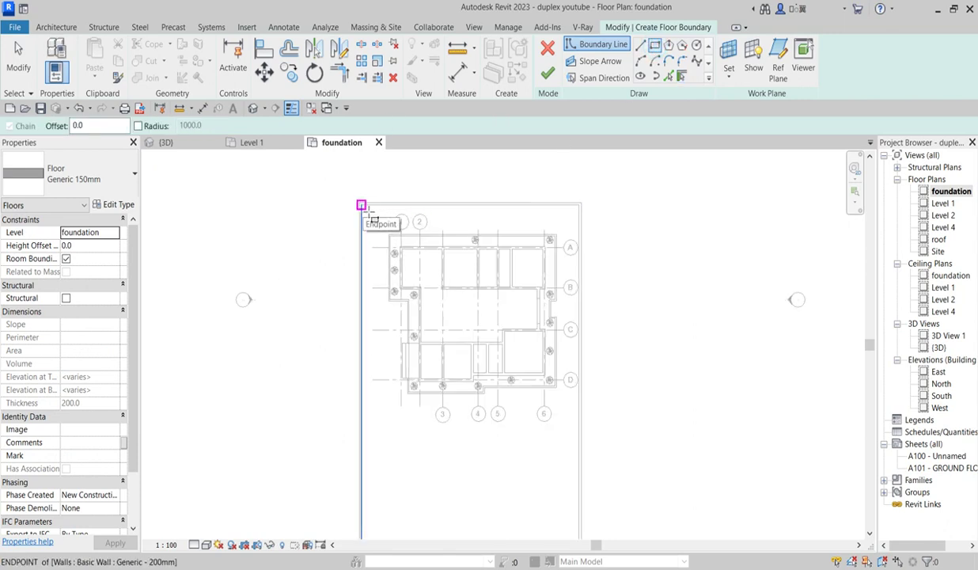
pyautogui.click(361, 205)
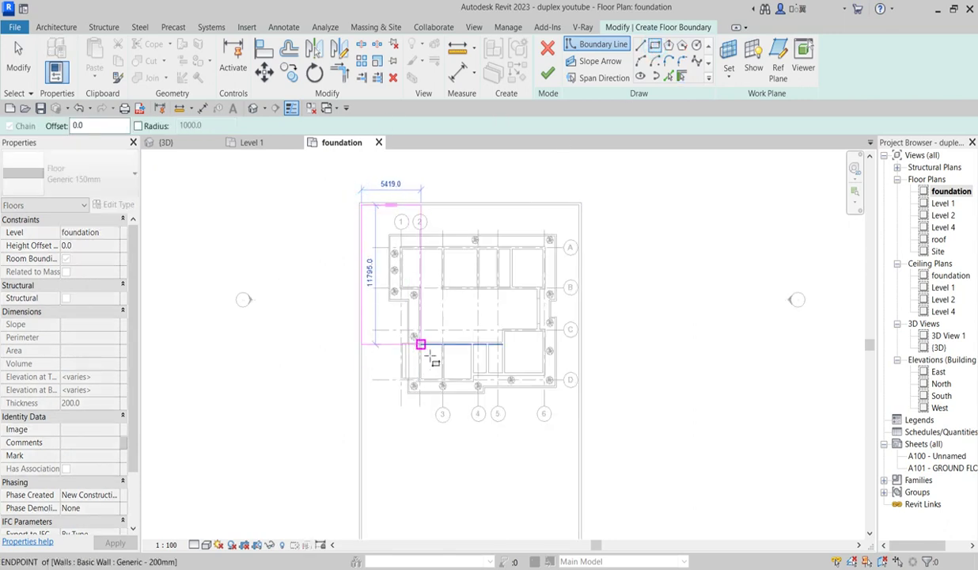
pyautogui.scroll(-2, 472, 340)
pyautogui.scroll(2, 513, 494)
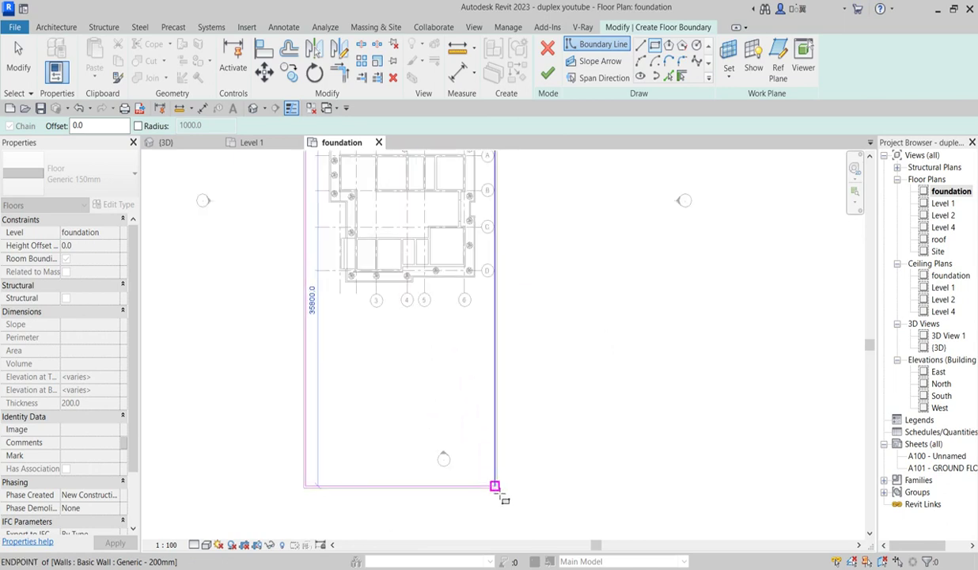
pyautogui.click(497, 486)
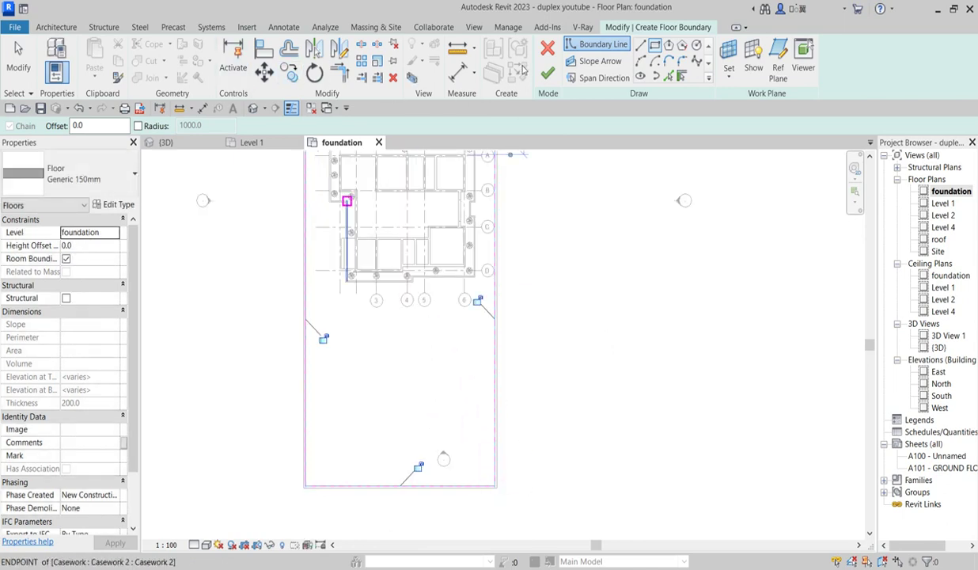
# Finish the compound floor sketch and duplicate the floor's type as "site floor"
pyautogui.click(549, 72)
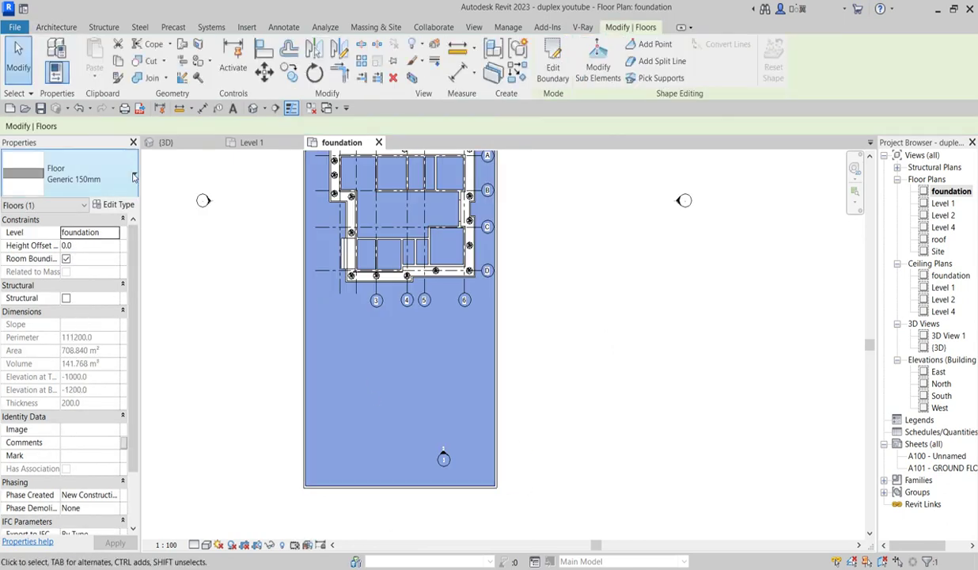
pyautogui.click(119, 205)
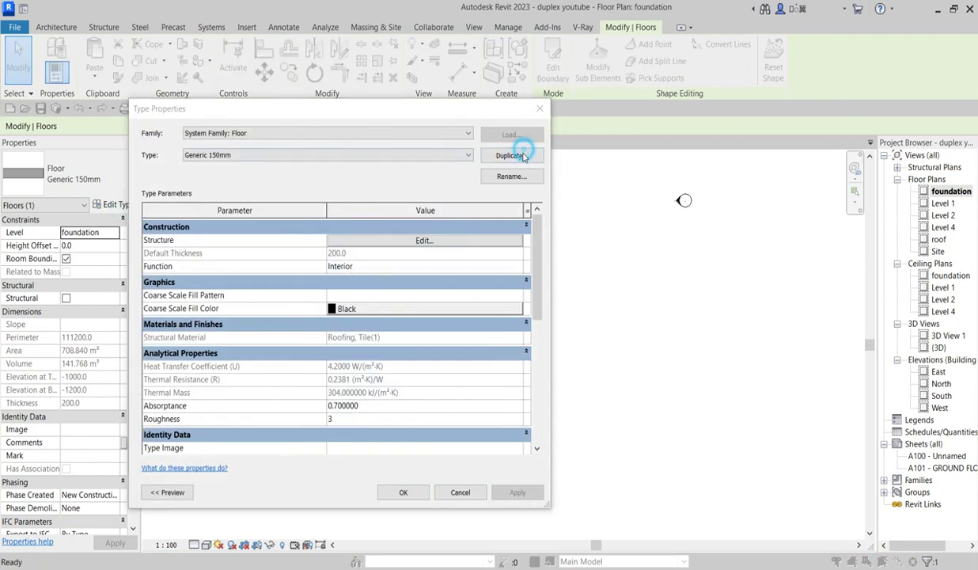
pyautogui.click(513, 155)
pyautogui.write('site floor')
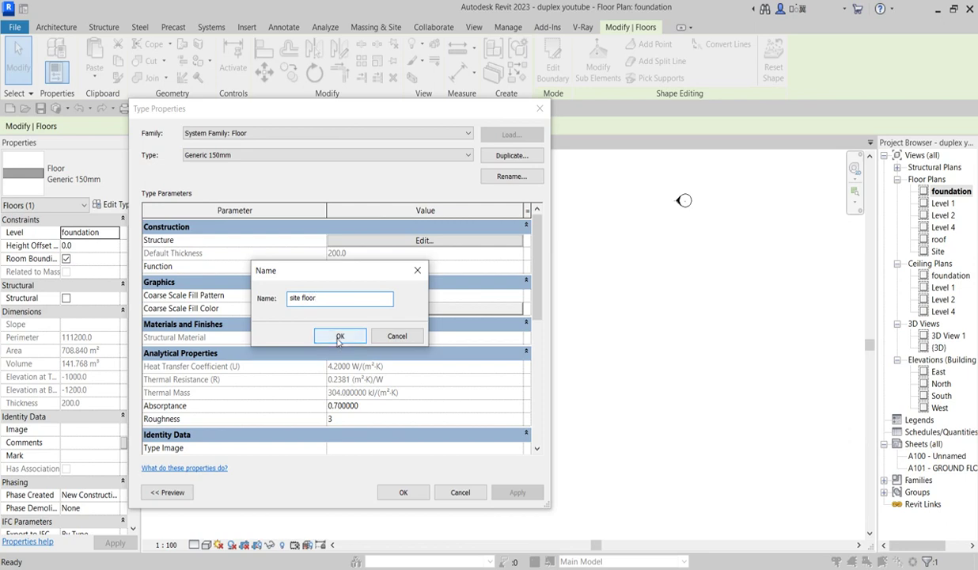
pyautogui.click(340, 336)
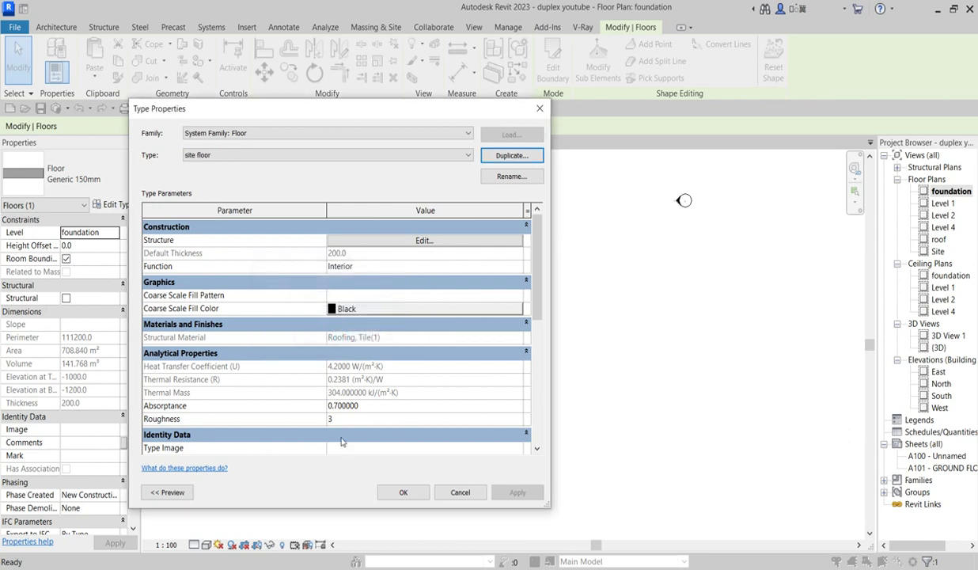
pyautogui.click(404, 492)
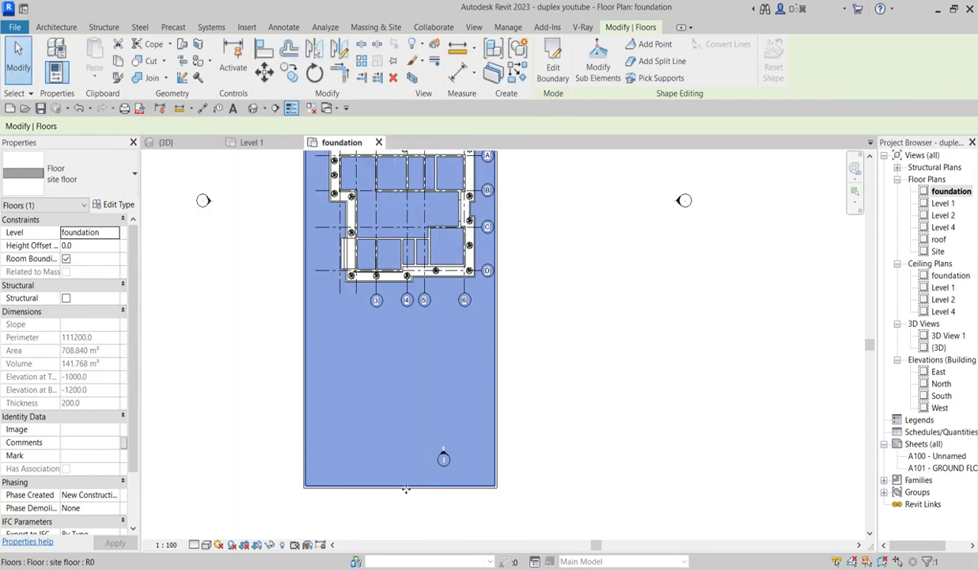
# In the site floor's structure layer, duplicate the Roofing, Tile(1) material and make the copy use its render appearance for shading
pyautogui.click(132, 205)
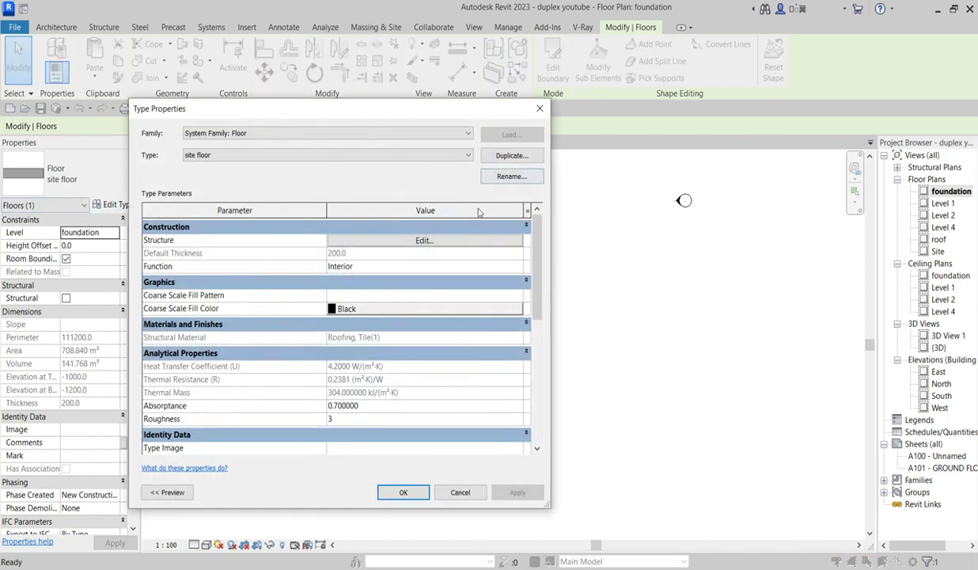
pyautogui.click(421, 241)
pyautogui.click(300, 252)
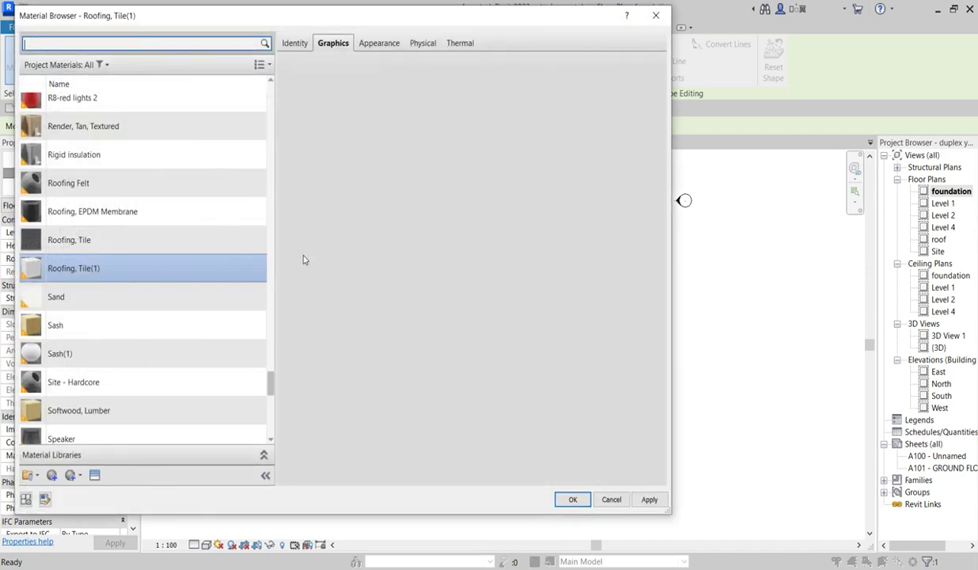
pyautogui.rightClick(95, 270)
pyautogui.click(149, 290)
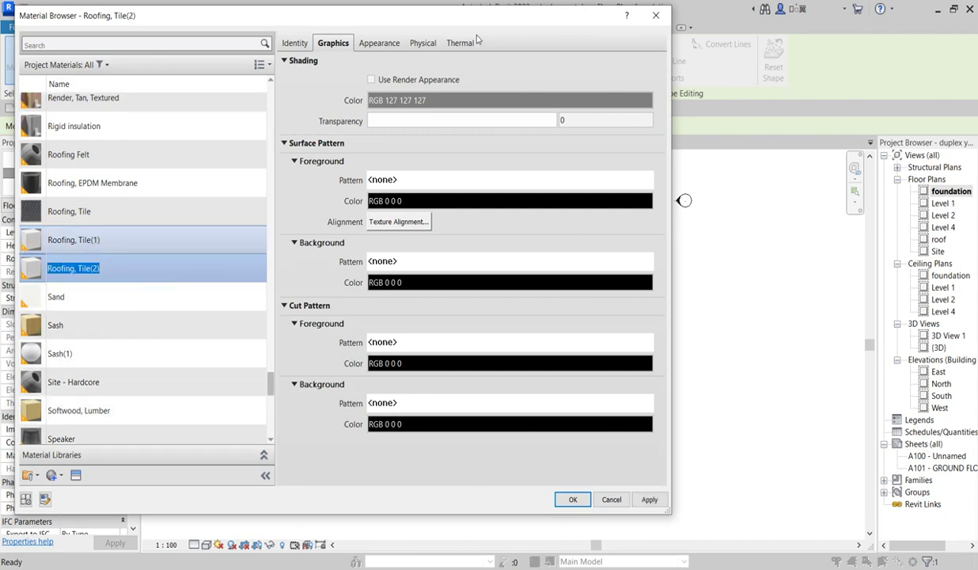
pyautogui.click(372, 80)
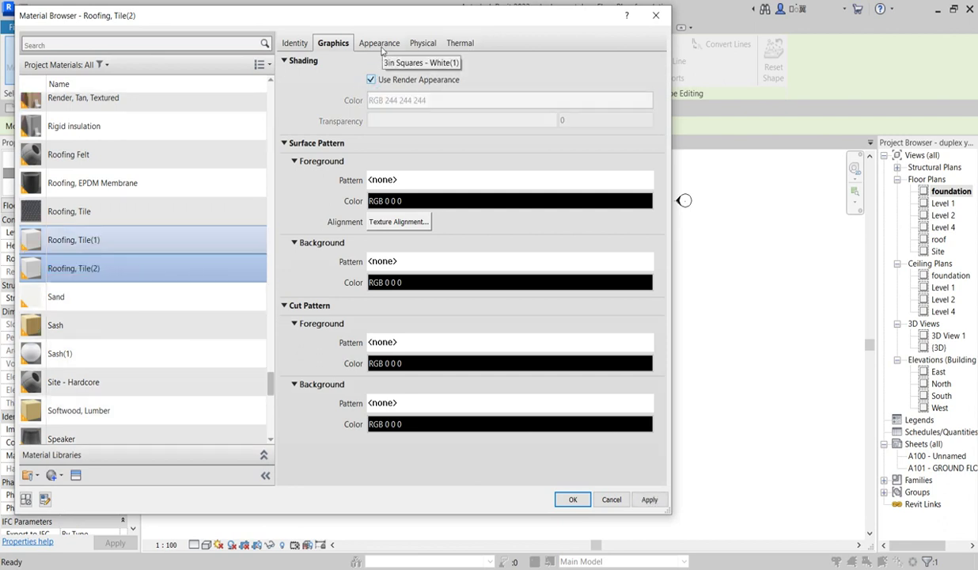
# Replace the duplicated material's appearance with Concrete - Walkway from the Sitework library, apply it to the floor type and deselect the floor
pyautogui.click(379, 46)
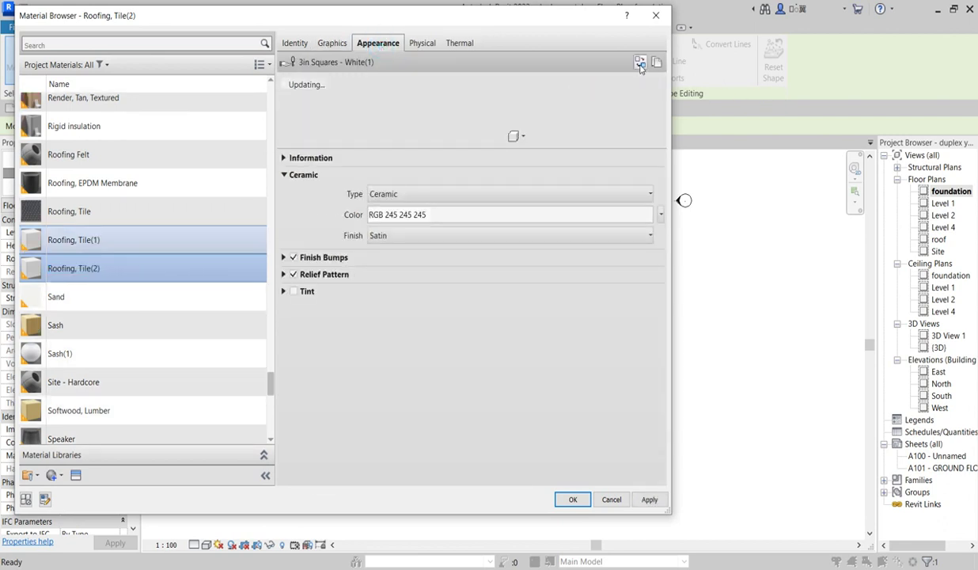
pyautogui.click(640, 62)
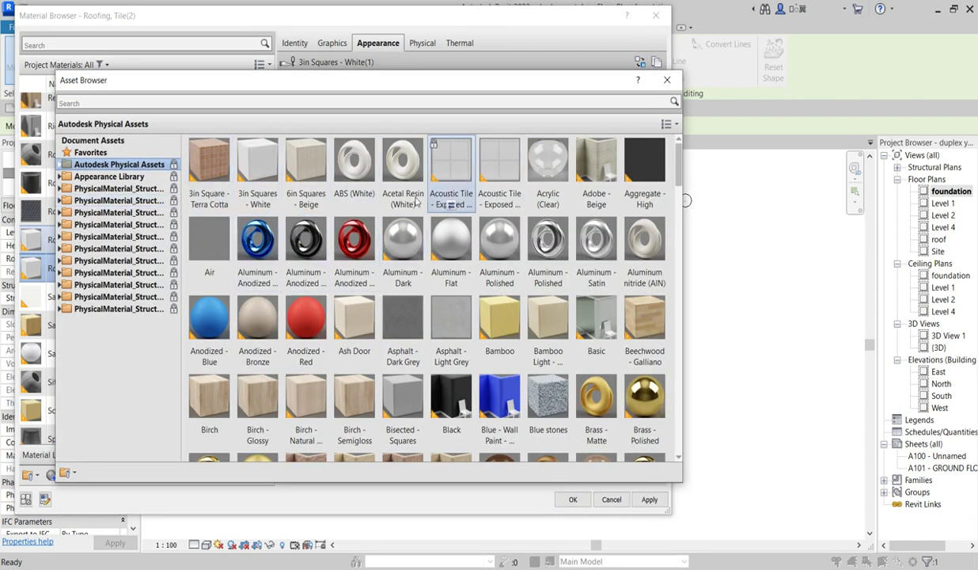
pyautogui.click(62, 177)
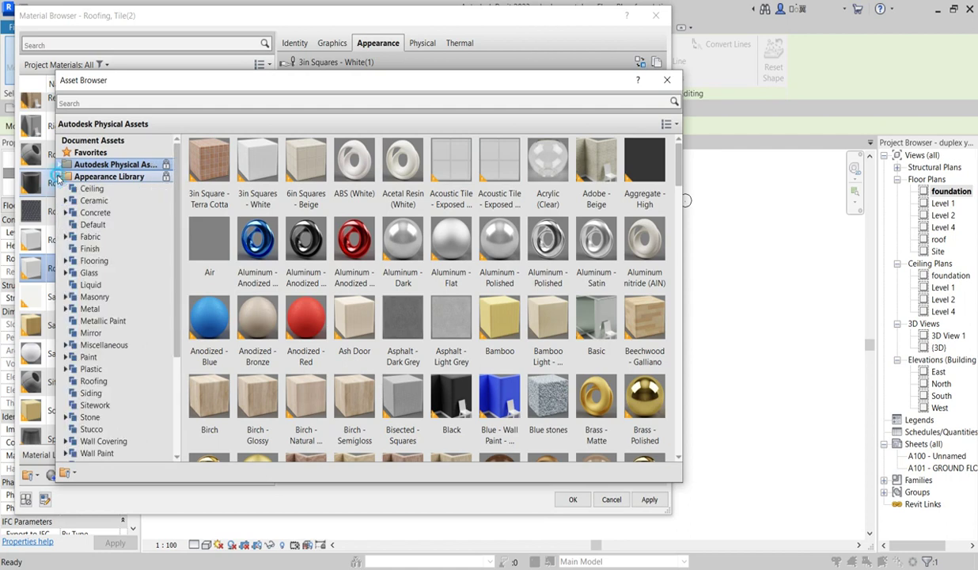
pyautogui.scroll(-1, 121, 427)
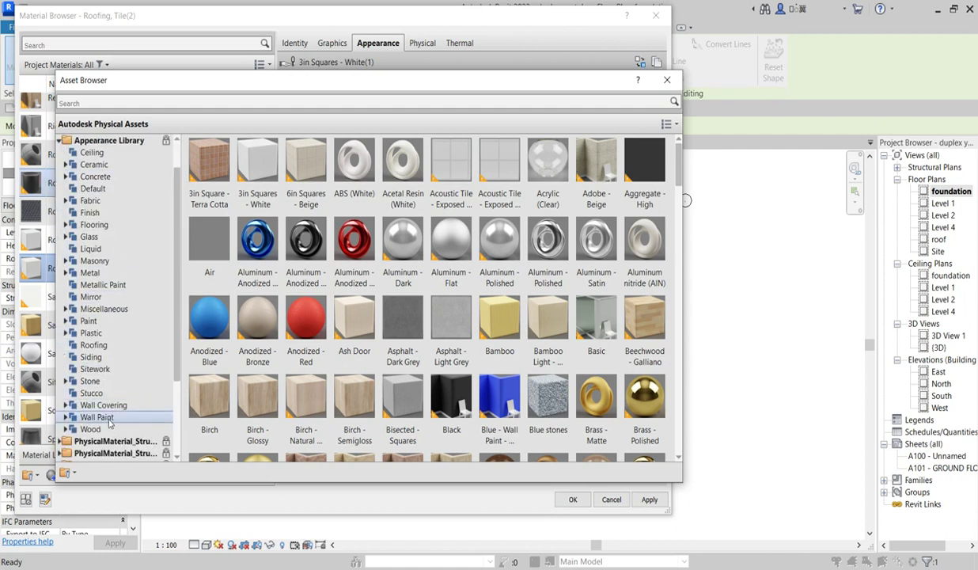
pyautogui.click(95, 370)
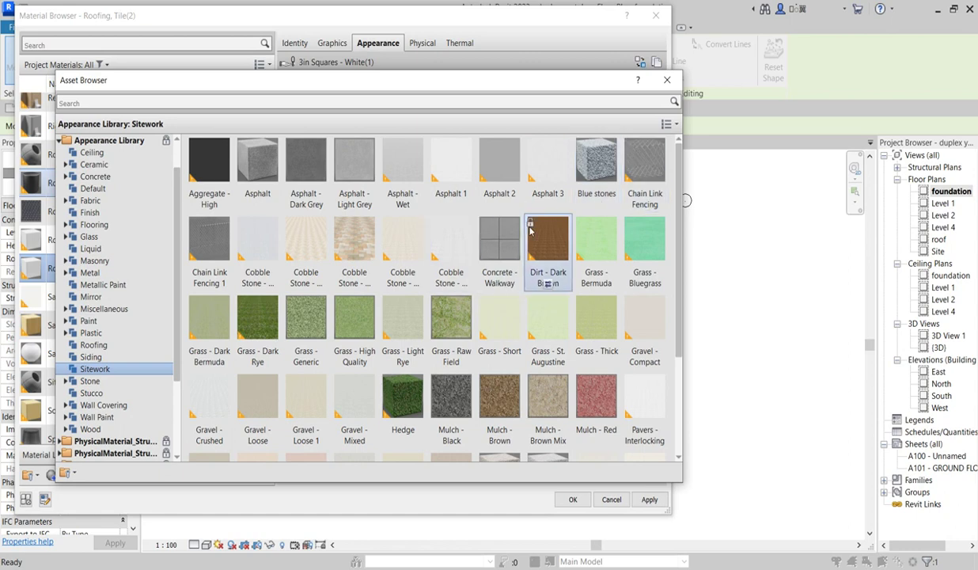
pyautogui.scroll(-1, 584, 395)
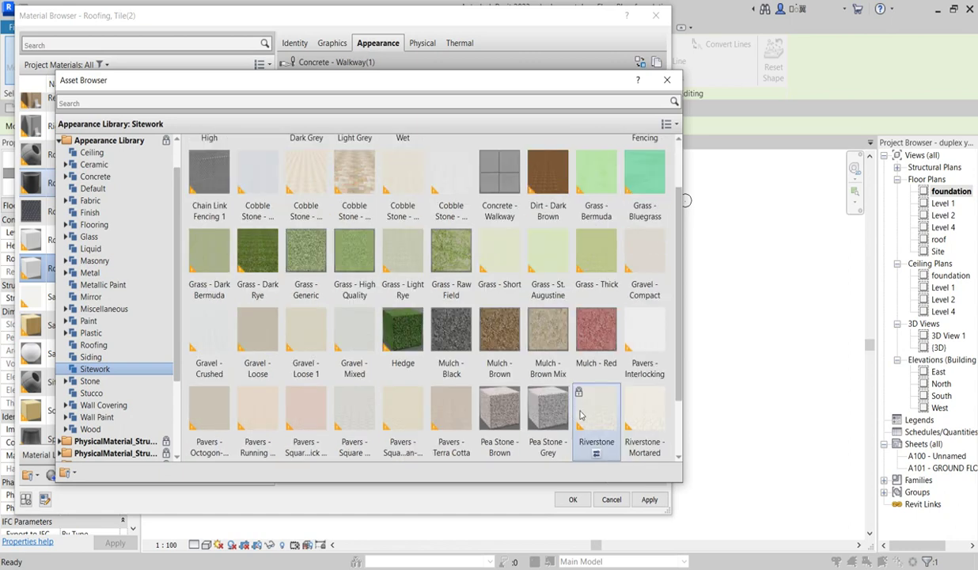
pyautogui.click(573, 500)
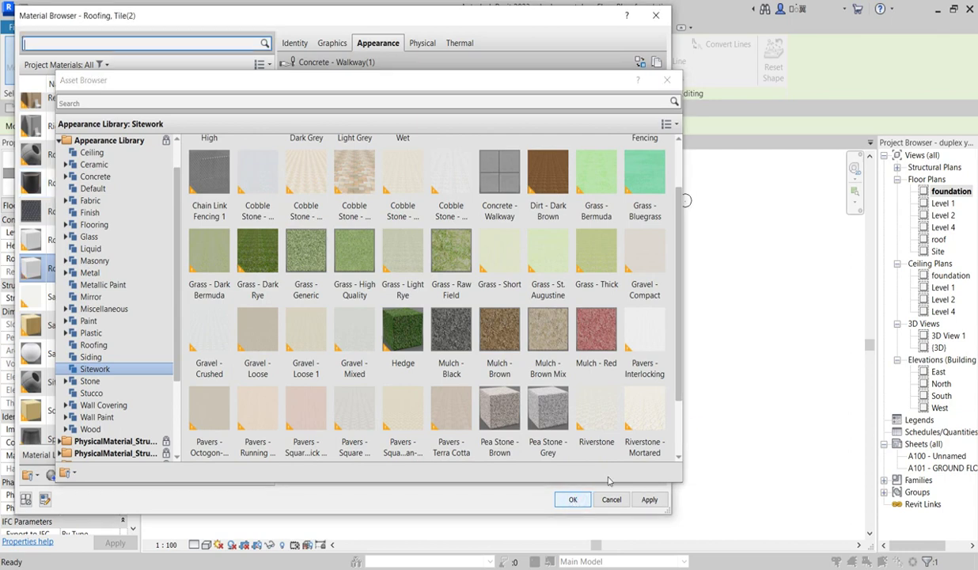
pyautogui.click(584, 497)
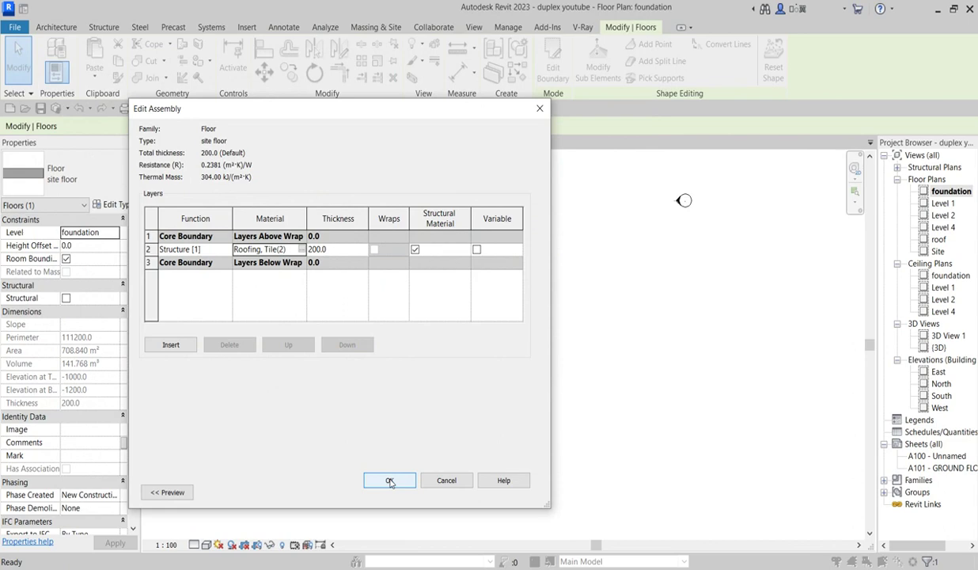
pyautogui.click(389, 481)
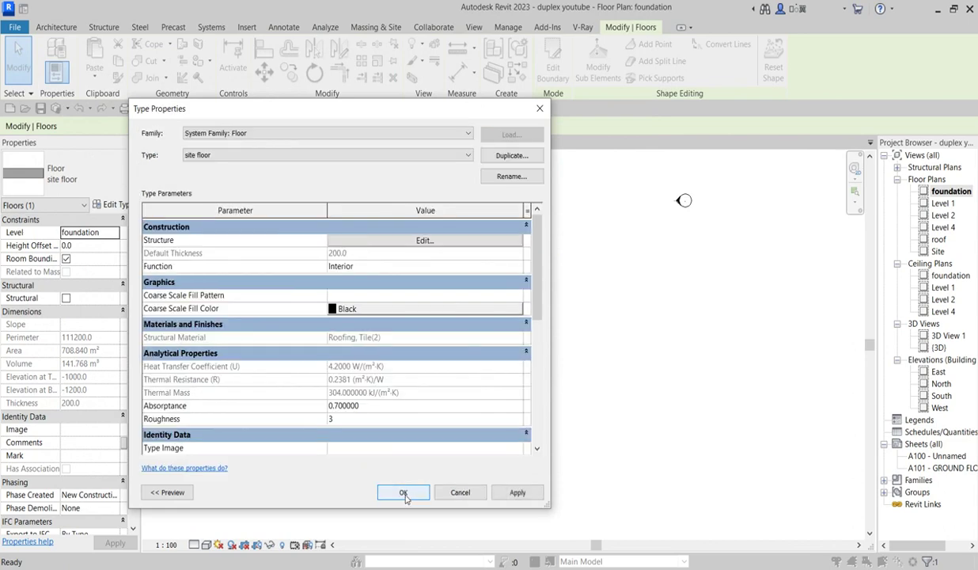
pyautogui.click(404, 492)
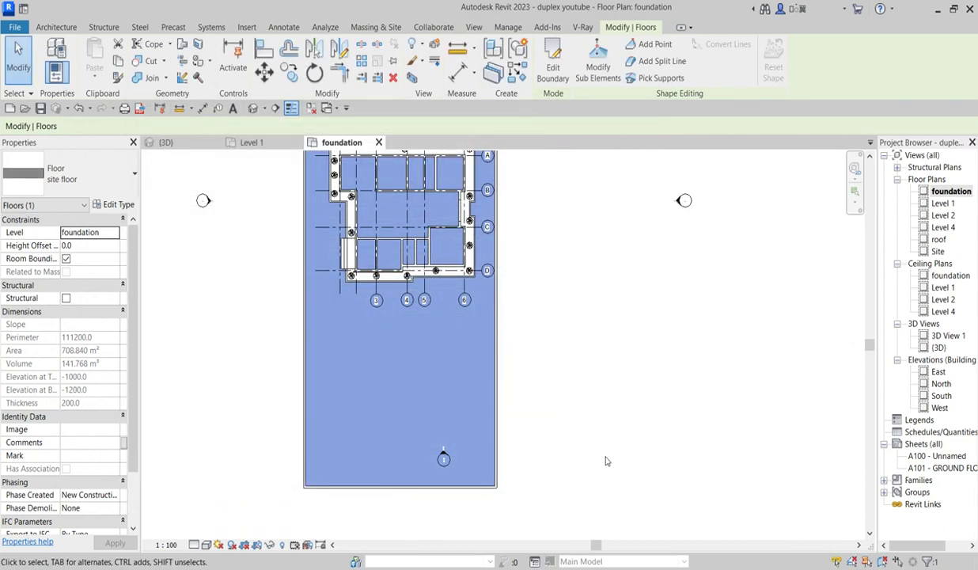
pyautogui.click(576, 462)
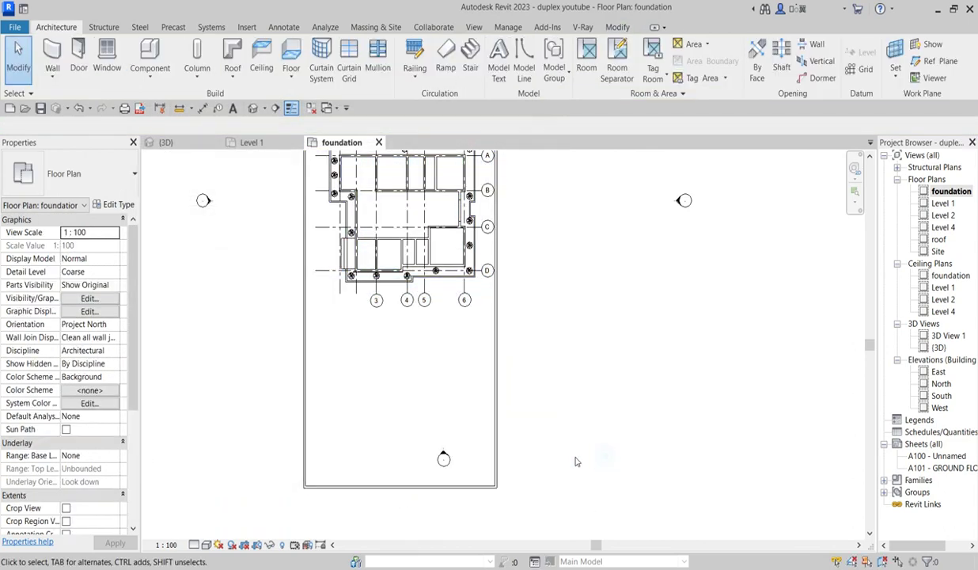
# Open the {3D} view and examine the paved compound floor around the duplex
pyautogui.doubleClick(938, 348)
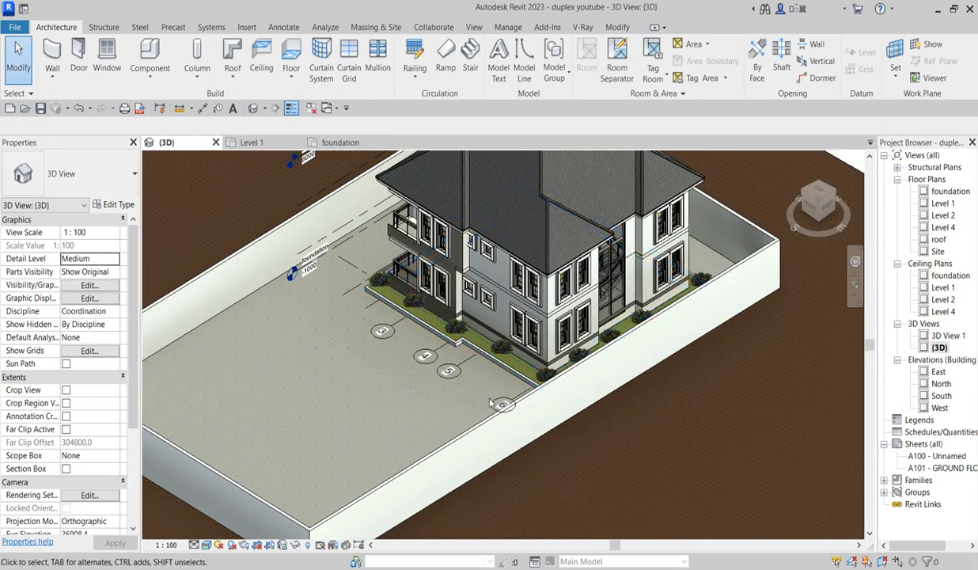
pyautogui.scroll(5, 323, 272)
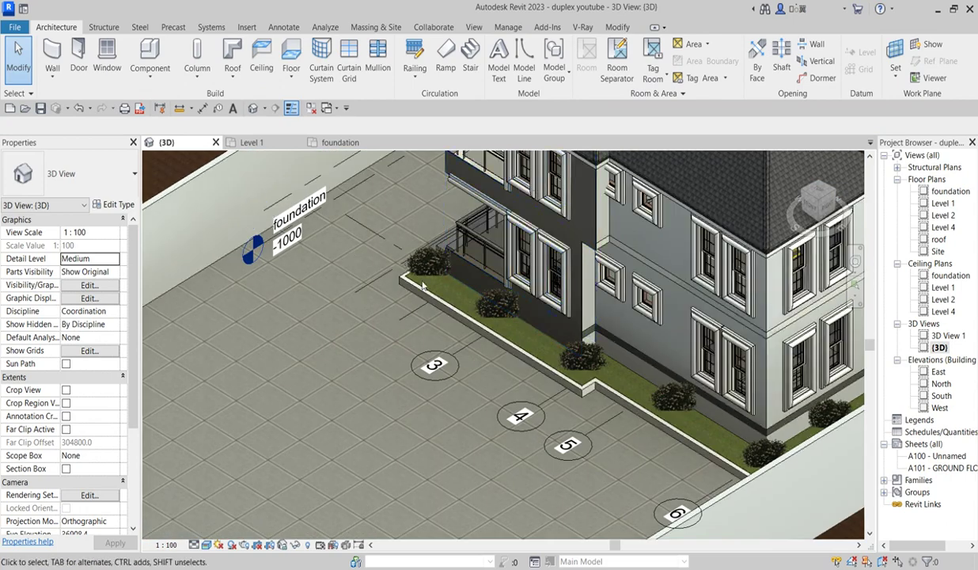
pyautogui.scroll(-4, 378, 401)
pyautogui.scroll(2, 427, 374)
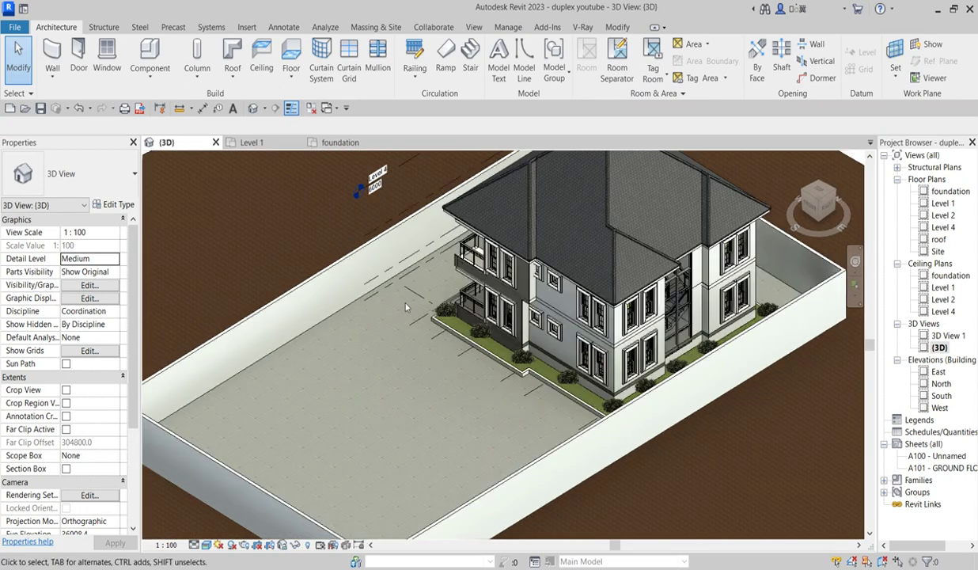
pyautogui.scroll(-2, 427, 375)
pyautogui.scroll(-2, 339, 368)
# On the Level 1 plan, pull in the left end of the lower boundary wall to shorten it to about 14200 mm
pyautogui.doubleClick(942, 204)
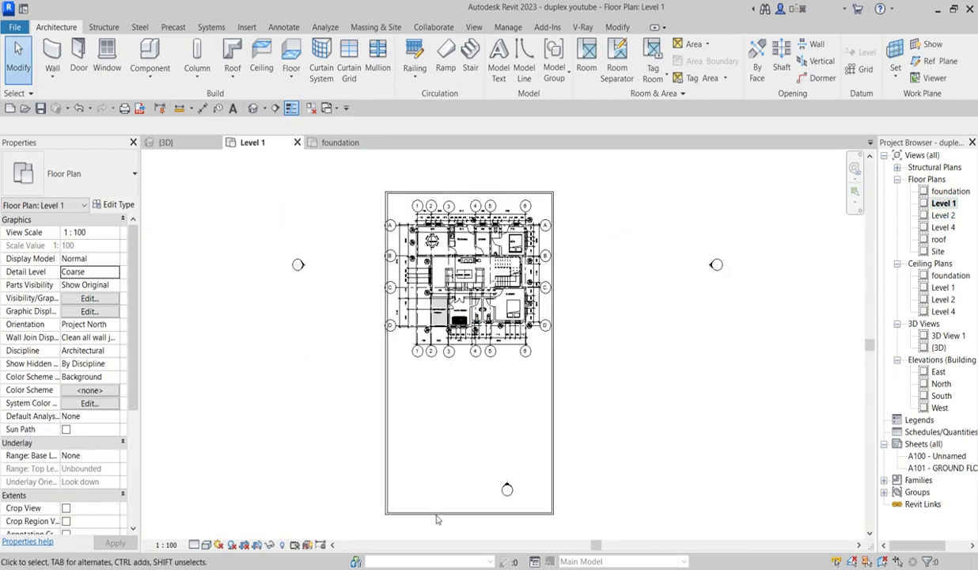
pyautogui.scroll(2, 436, 508)
pyautogui.scroll(-1, 439, 515)
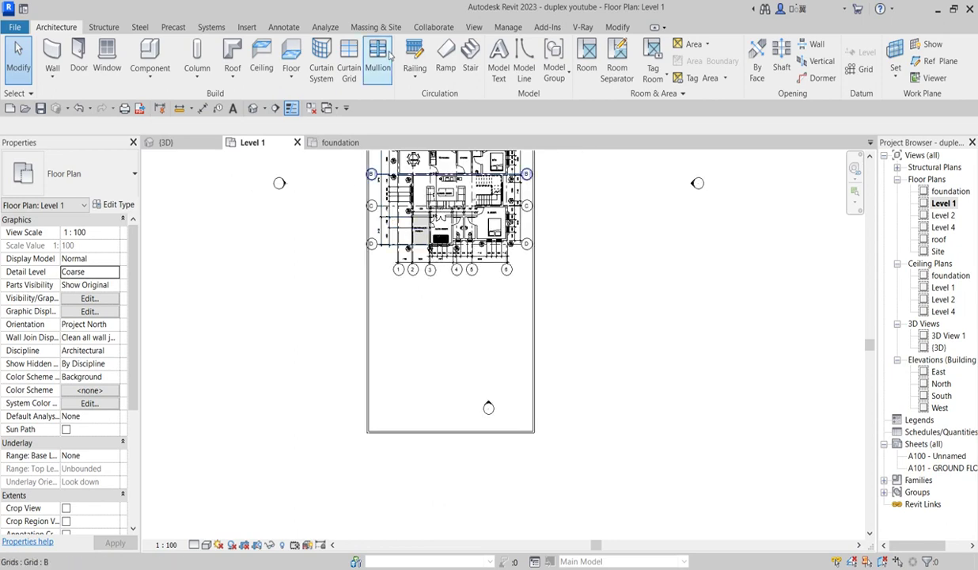
pyautogui.scroll(1, 392, 470)
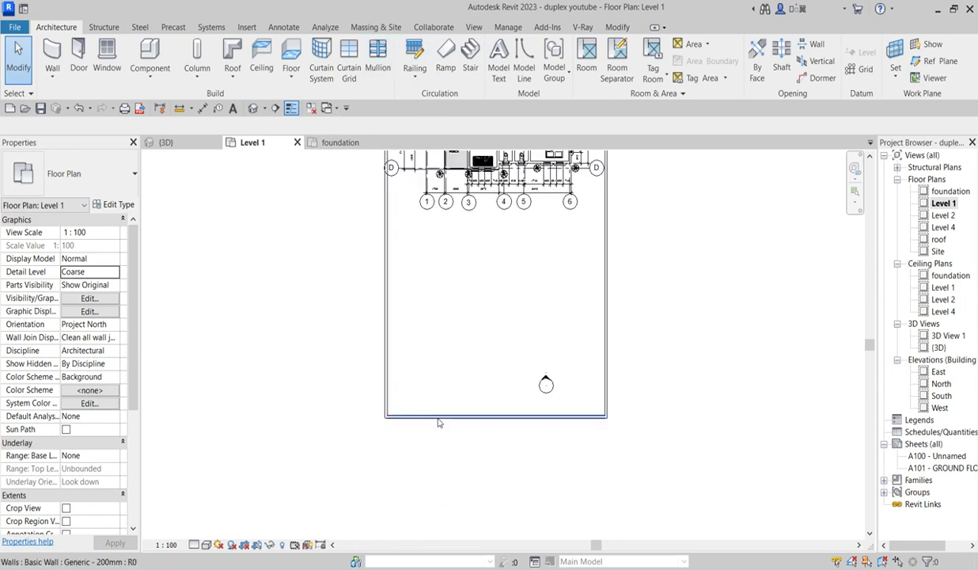
pyautogui.scroll(-3, 432, 394)
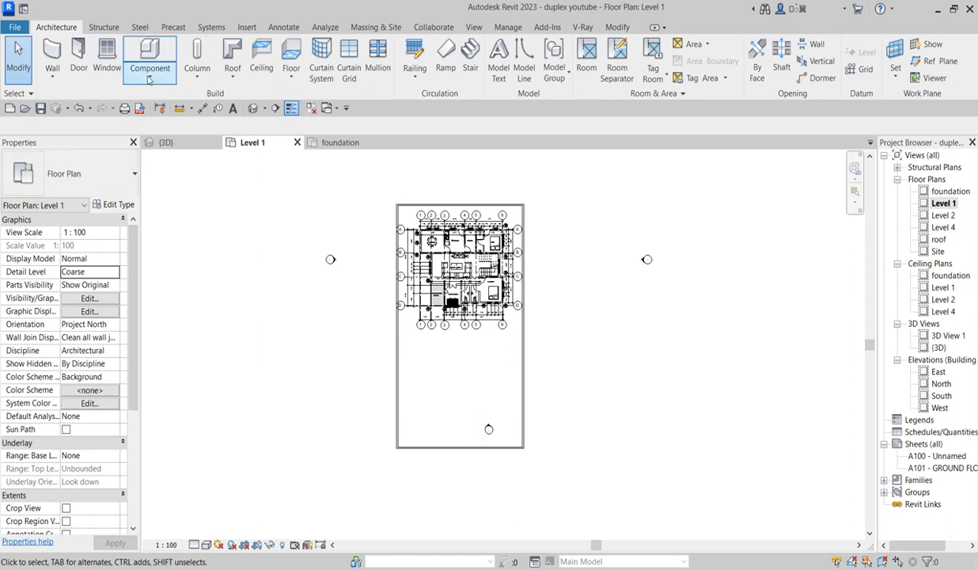
pyautogui.scroll(5, 410, 472)
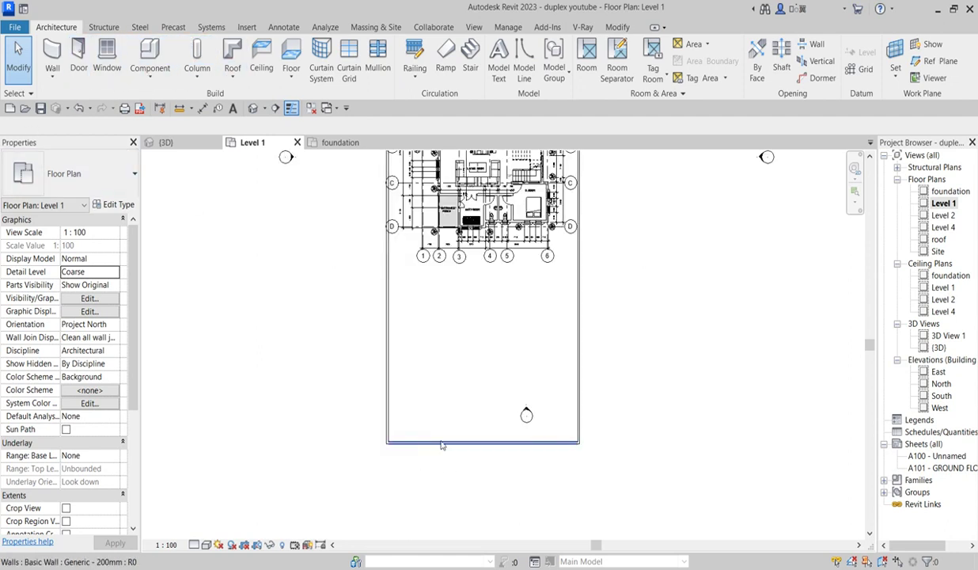
pyautogui.click(441, 444)
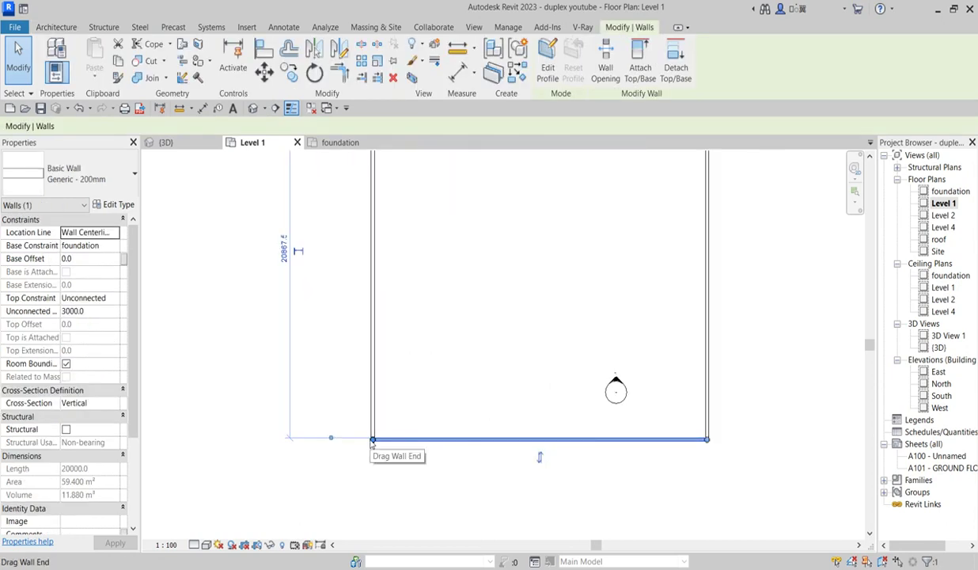
pyautogui.press('r')
pyautogui.press('s')
pyautogui.press('Escape')
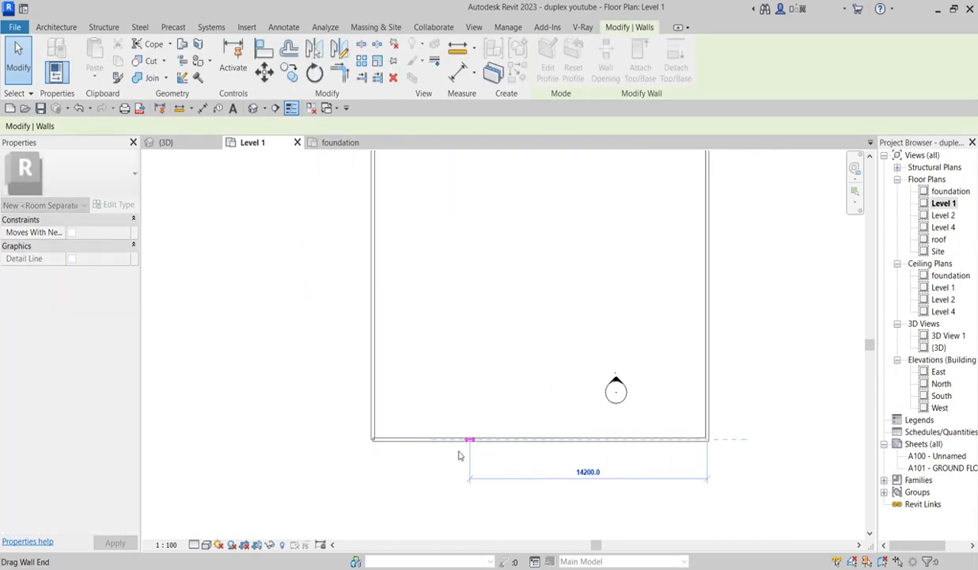
pyautogui.click(468, 323)
# Set the opening between the left boundary wall and the shortened lower wall to 3600 mm, and deselect the wall
pyautogui.scroll(-3, 432, 426)
pyautogui.scroll(2, 484, 436)
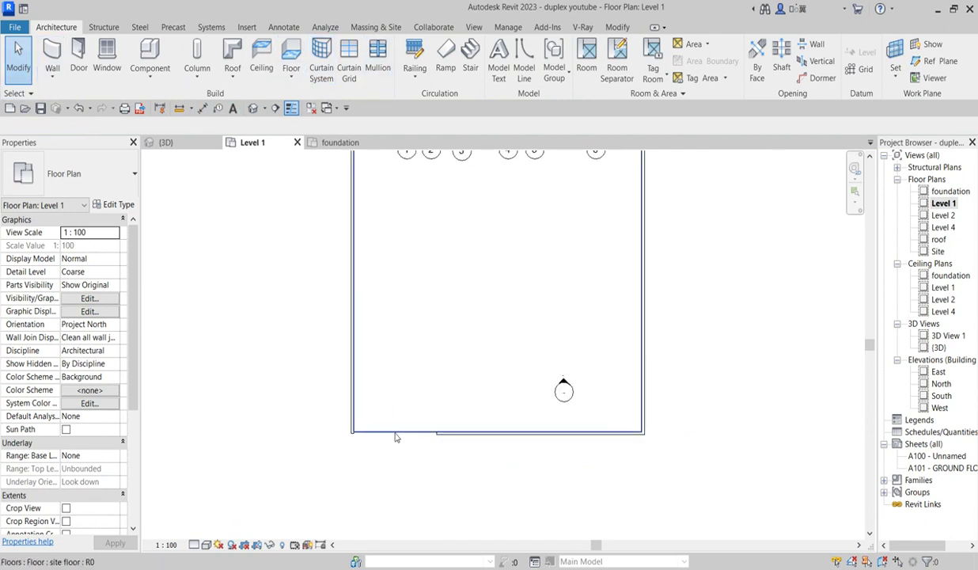
pyautogui.click(443, 432)
pyautogui.scroll(1, 432, 439)
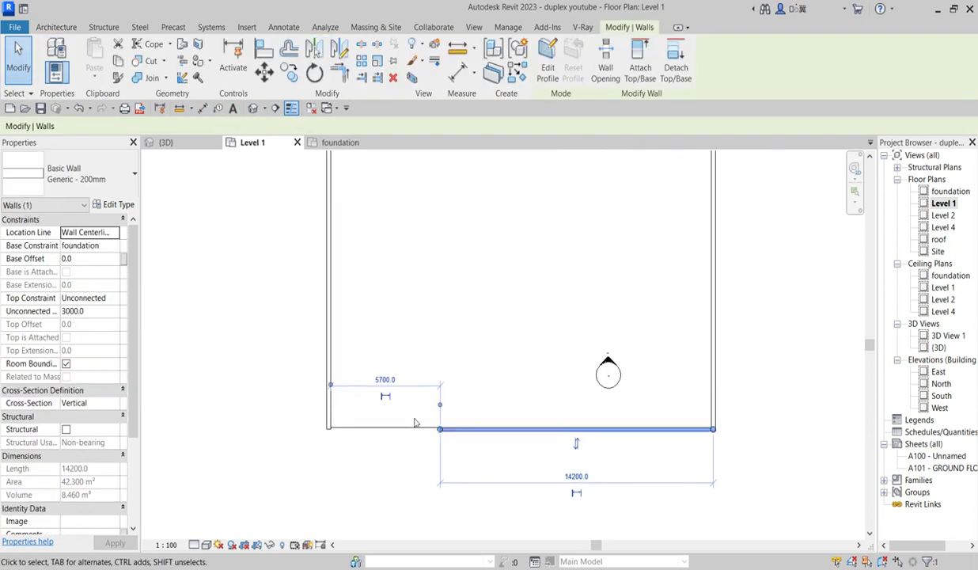
pyautogui.click(385, 380)
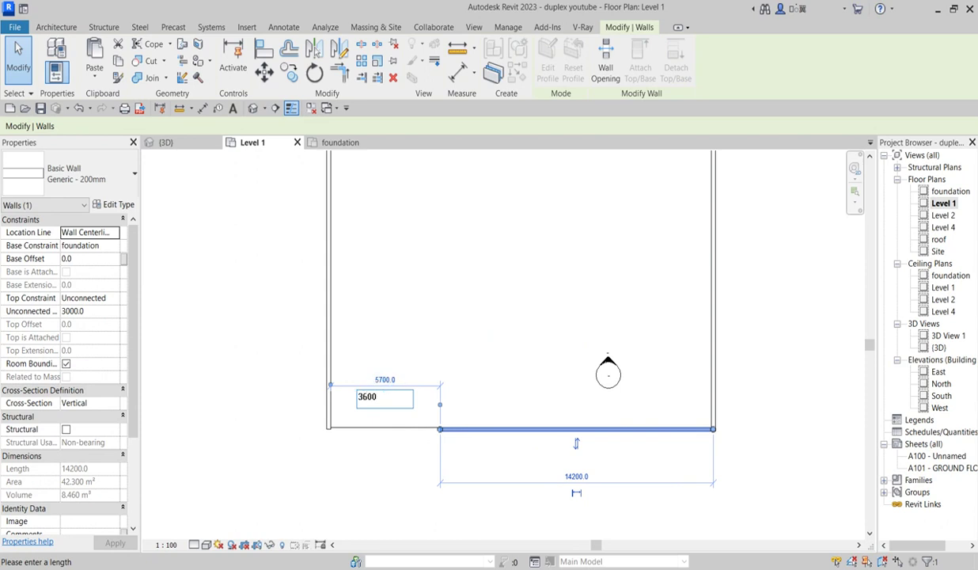
pyautogui.write('3600')
pyautogui.press('Return')
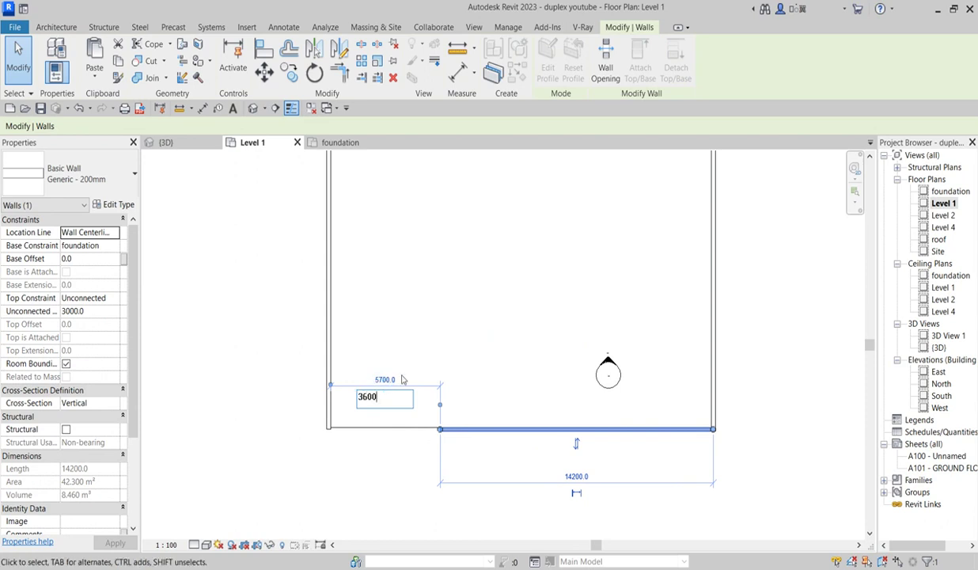
pyautogui.click(487, 351)
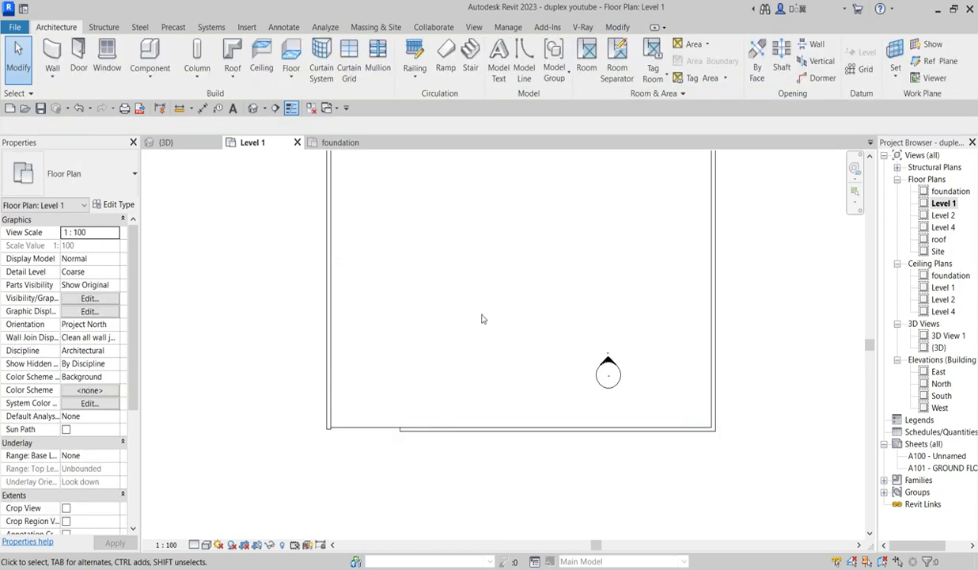
# Draw a wall stub about 1200 mm long from the left boundary wall's lower end towards the shortened lower wall
pyautogui.scroll(2, 365, 463)
pyautogui.click(449, 414)
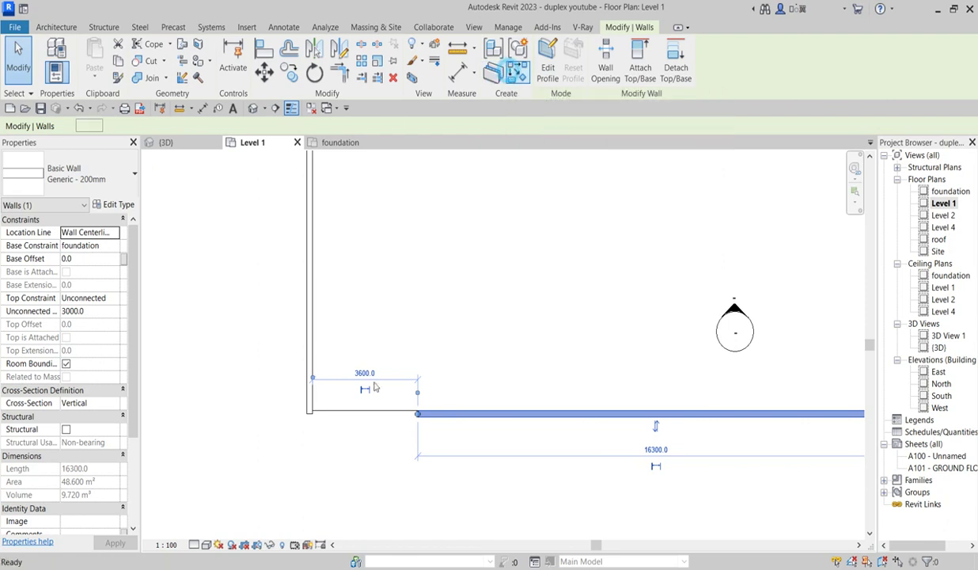
pyautogui.press('w')
pyautogui.press('a')
pyautogui.click(309, 412)
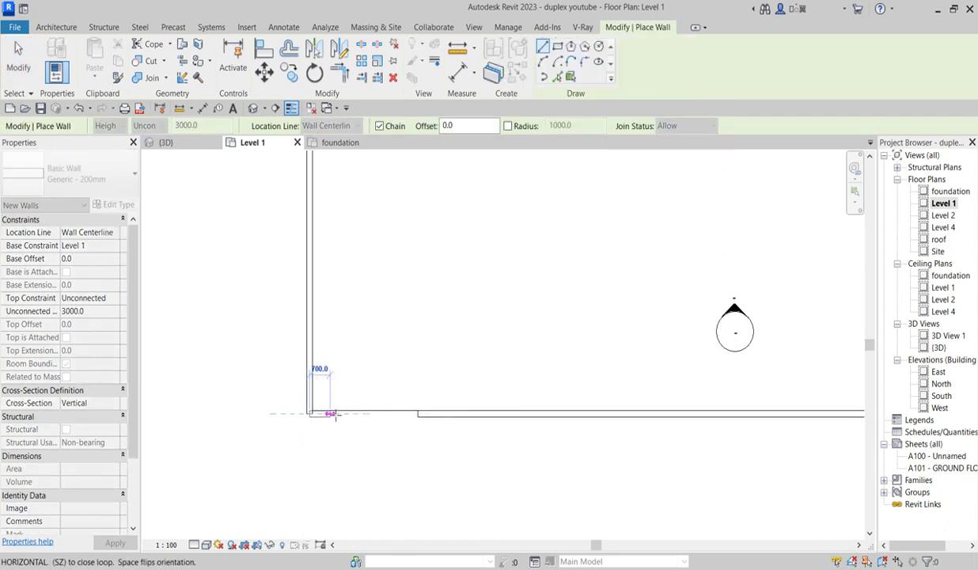
pyautogui.press('Escape')
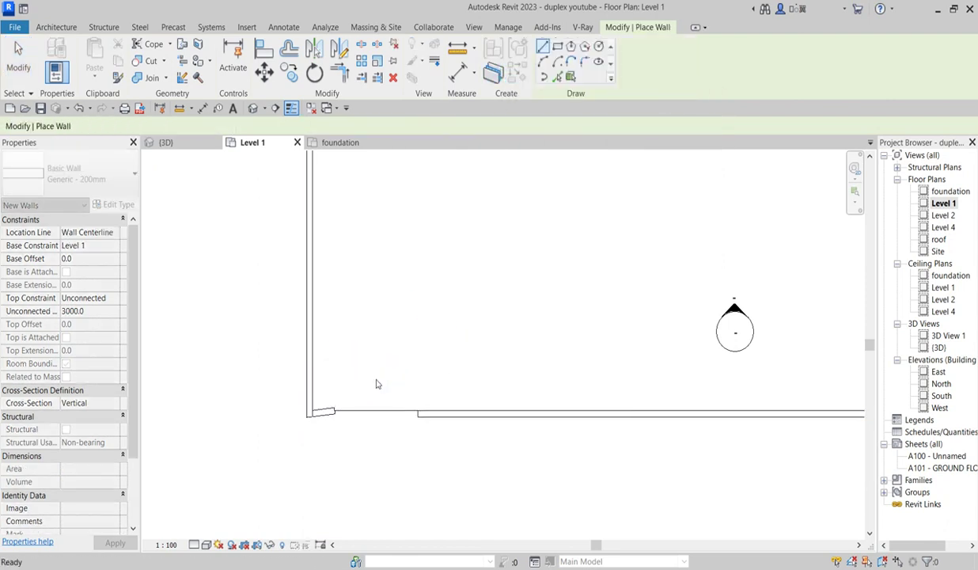
pyautogui.click(309, 412)
pyautogui.click(344, 412)
pyautogui.press('Escape')
pyautogui.press('Escape')
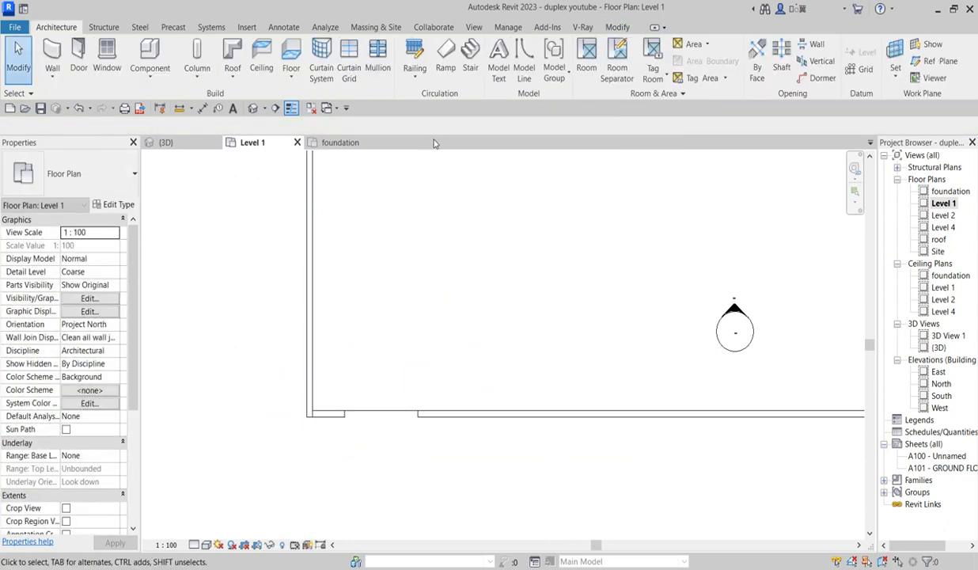
# Add an aligned dimension across the opening between the short wall stub and the lower boundary wall
pyautogui.click(345, 414)
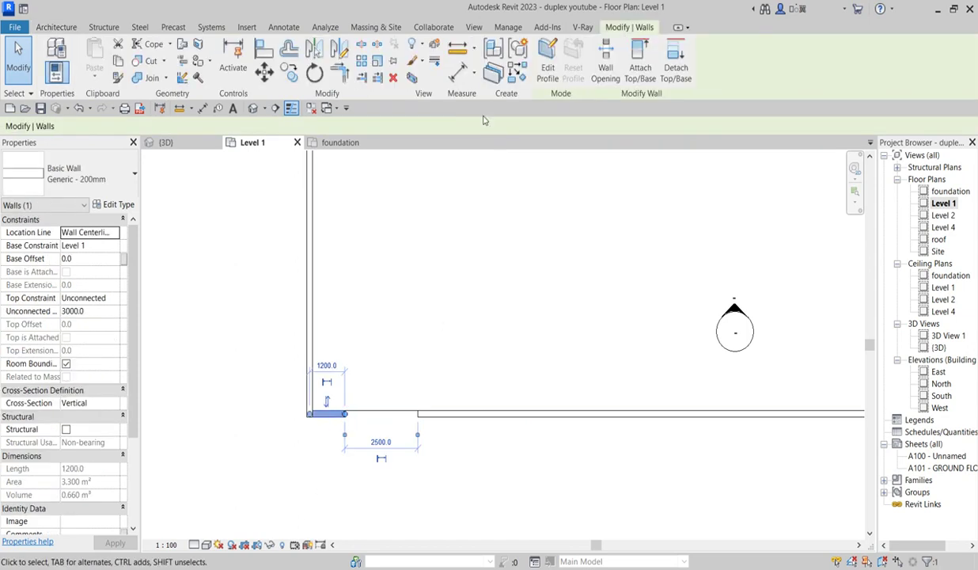
pyautogui.press('d')
pyautogui.press('i')
pyautogui.scroll(1, 348, 417)
pyautogui.scroll(1, 348, 417)
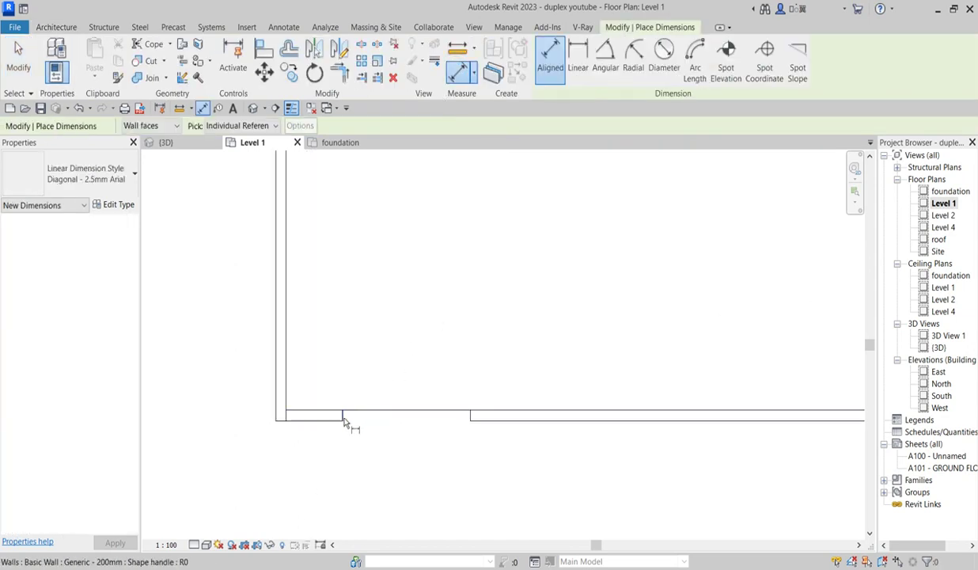
pyautogui.click(342, 416)
pyautogui.click(468, 416)
pyautogui.click(466, 375)
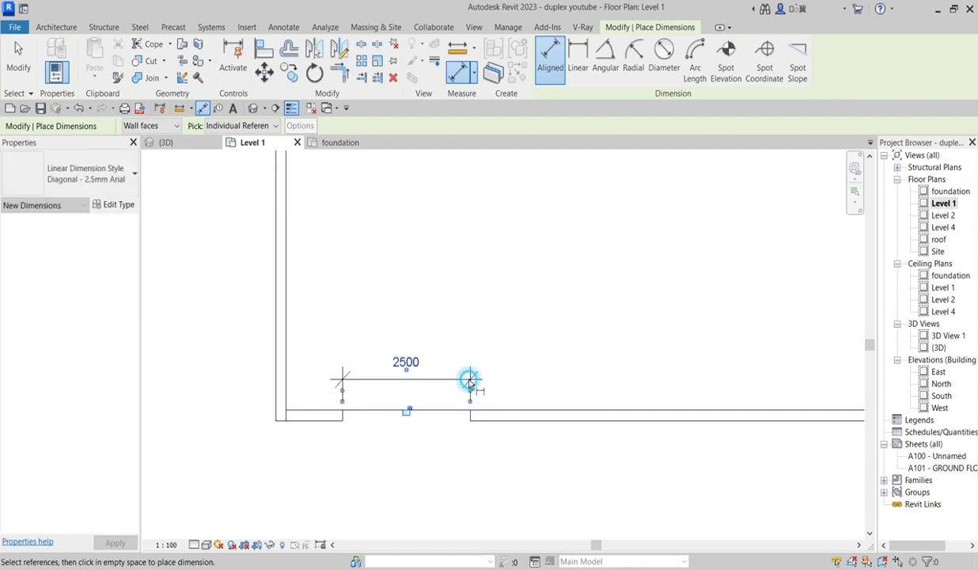
pyautogui.rightClick(550, 286)
pyautogui.rightClick(574, 281)
pyautogui.click(614, 291)
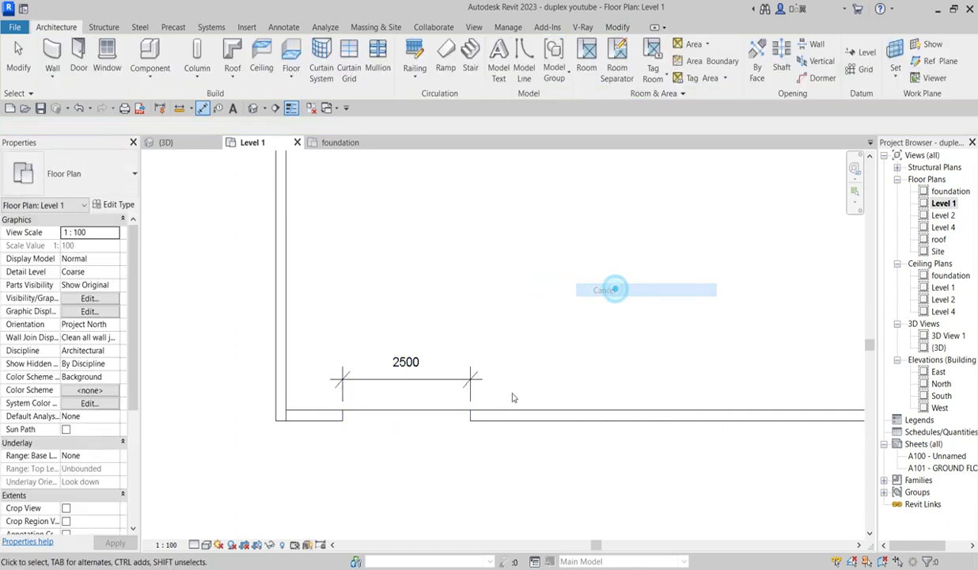
# Set the opening between the wall stub and the lower boundary wall to 3600 mm and delete its dimension
pyautogui.click(495, 414)
pyautogui.click(405, 367)
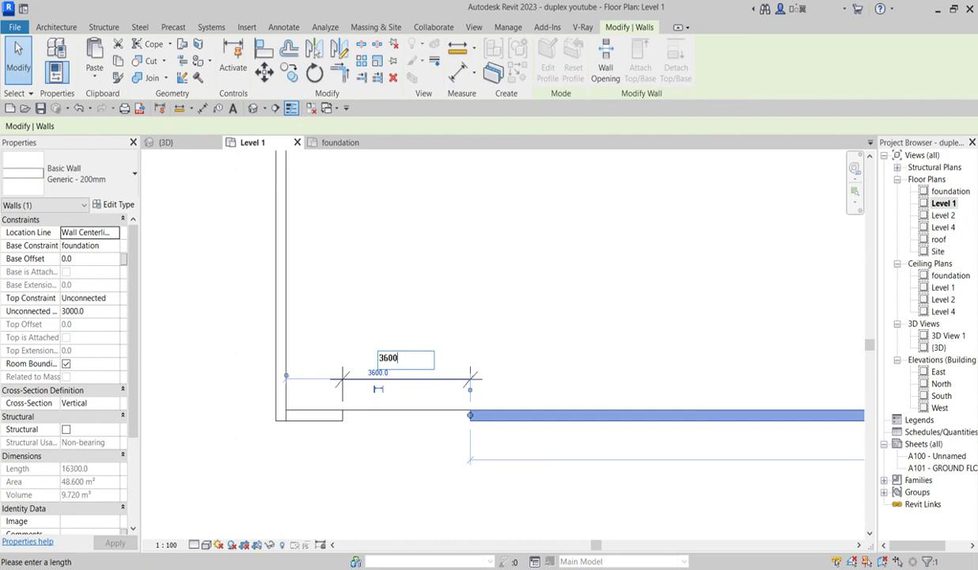
pyautogui.write('3600')
pyautogui.press('Return')
pyautogui.click(479, 306)
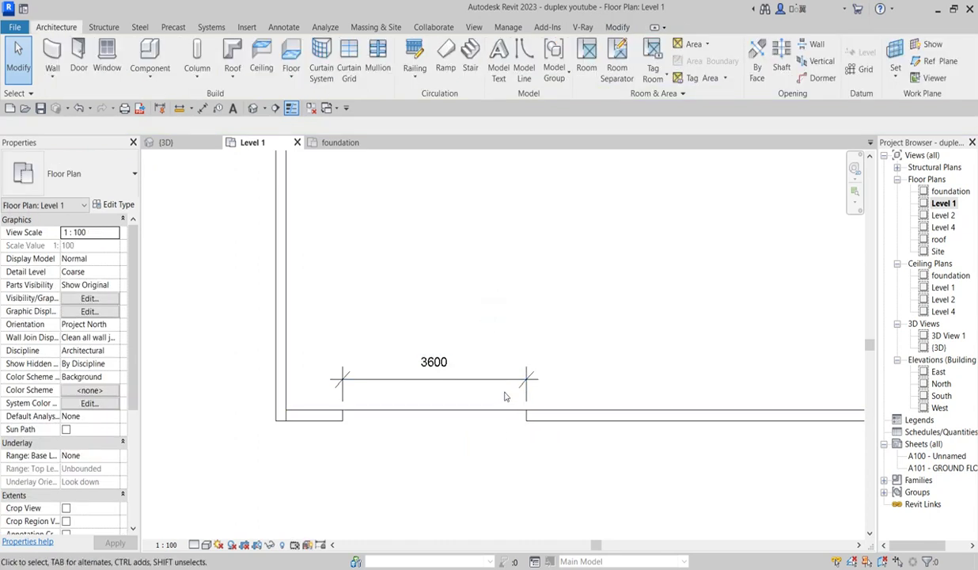
pyautogui.click(505, 388)
pyautogui.press('Delete')
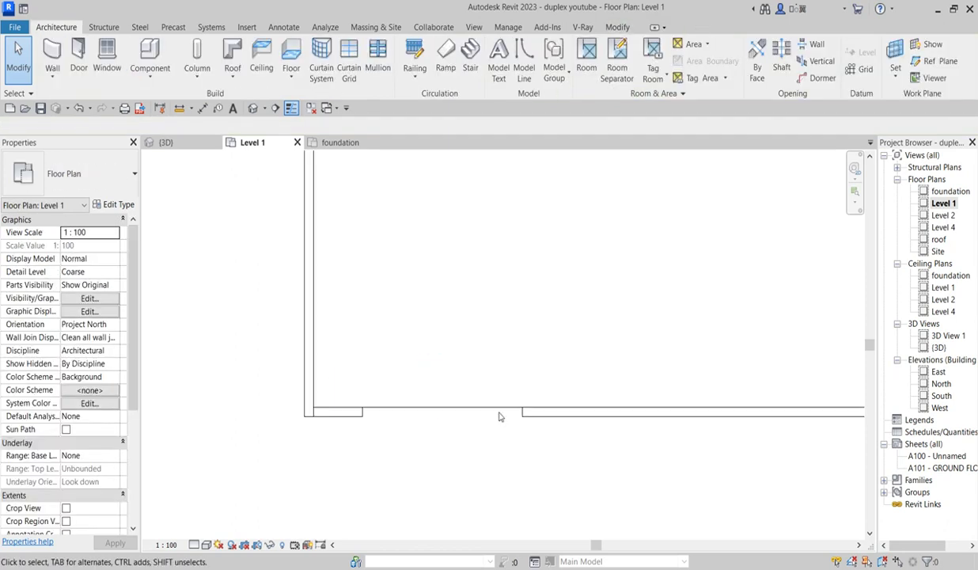
# Open the {3D} view and examine the wall stub beside the compound opening
pyautogui.scroll(-2, 490, 438)
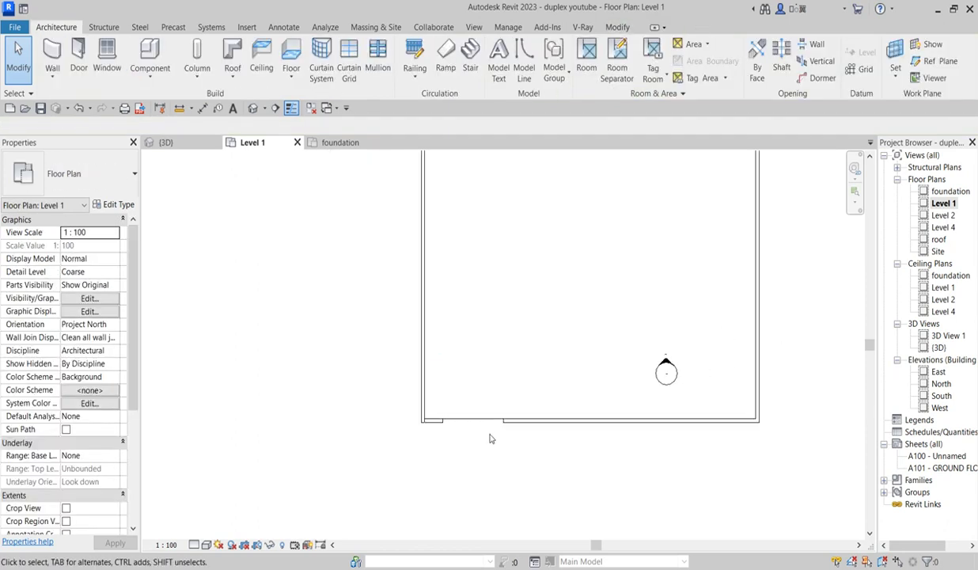
pyautogui.doubleClick(939, 347)
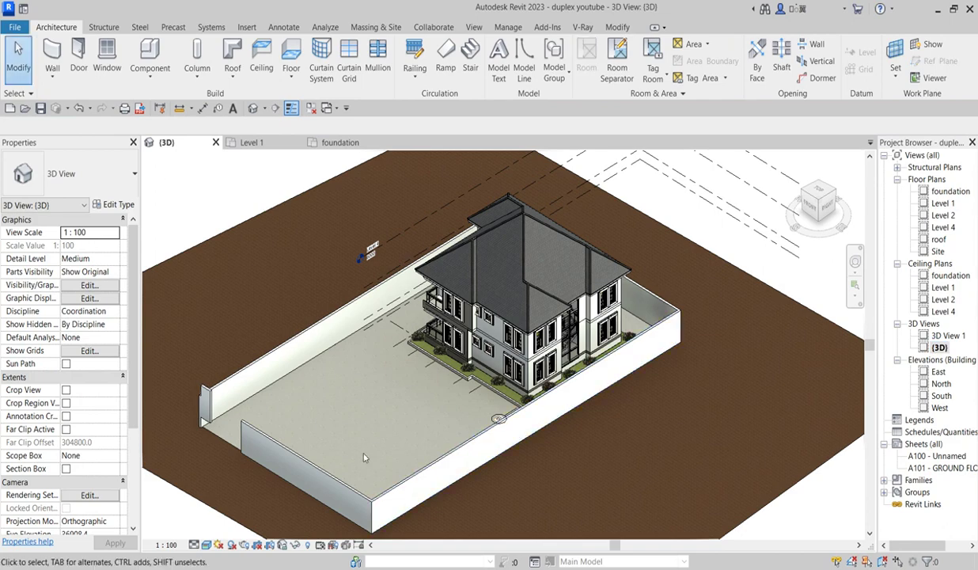
pyautogui.scroll(5, 266, 399)
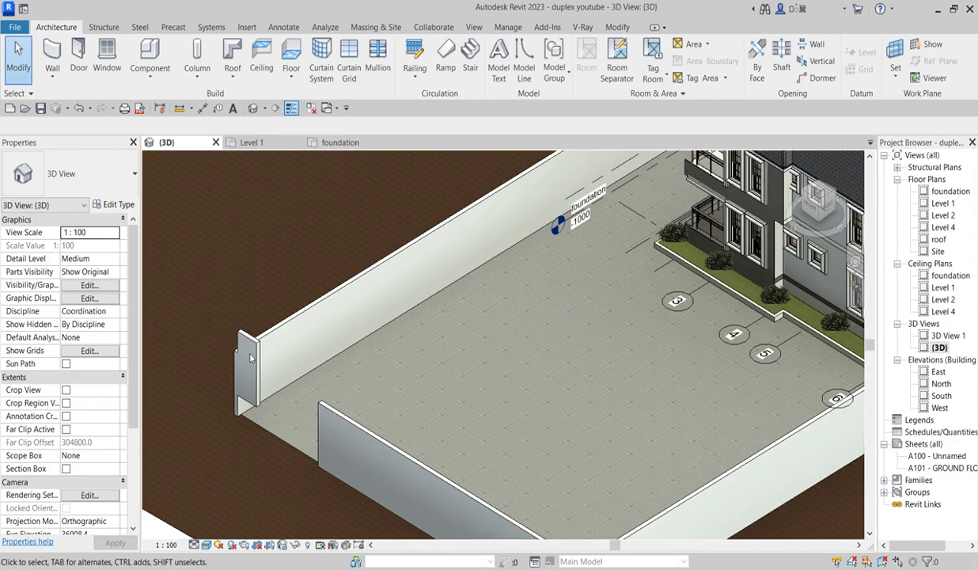
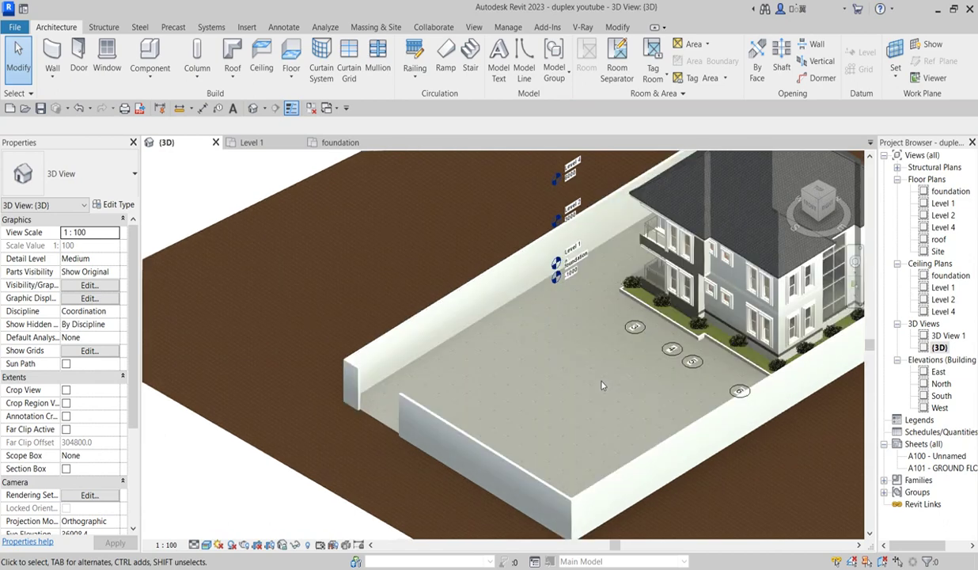
# Return to the Level 1 plan and choose the Mercedes_Benz_E63_AMG_6240 2 type for component placement
pyautogui.click(943, 204)
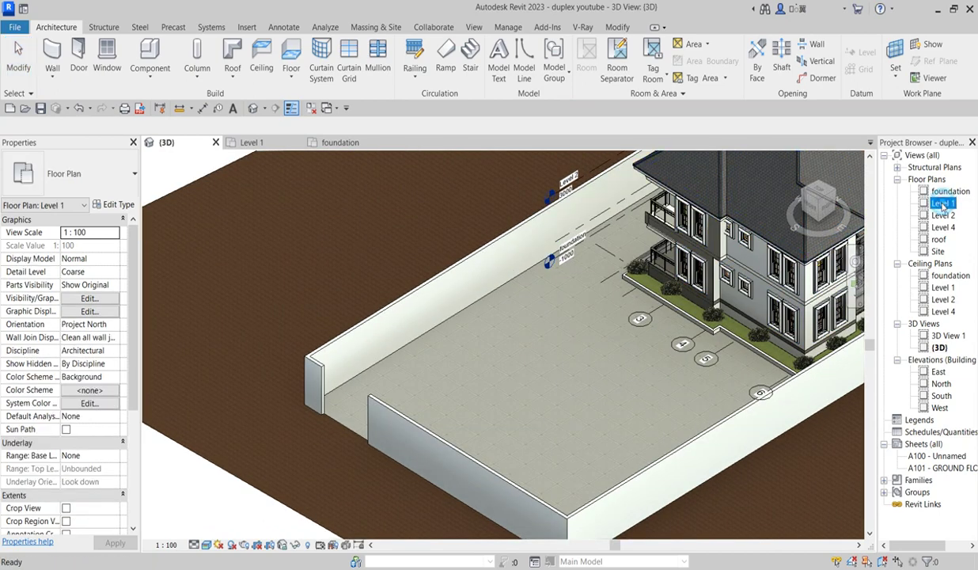
pyautogui.click(396, 257)
pyautogui.doubleClick(941, 203)
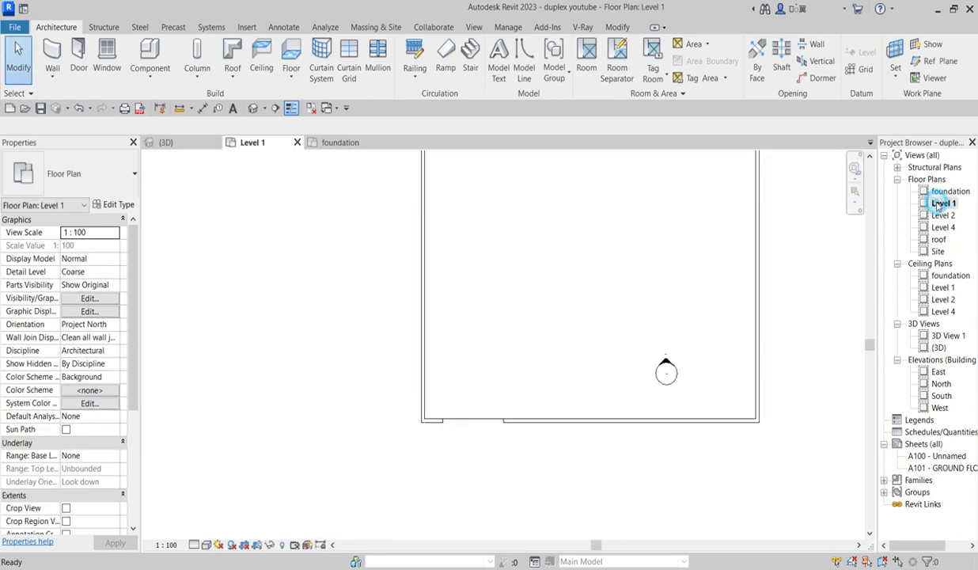
pyautogui.scroll(-2, 332, 368)
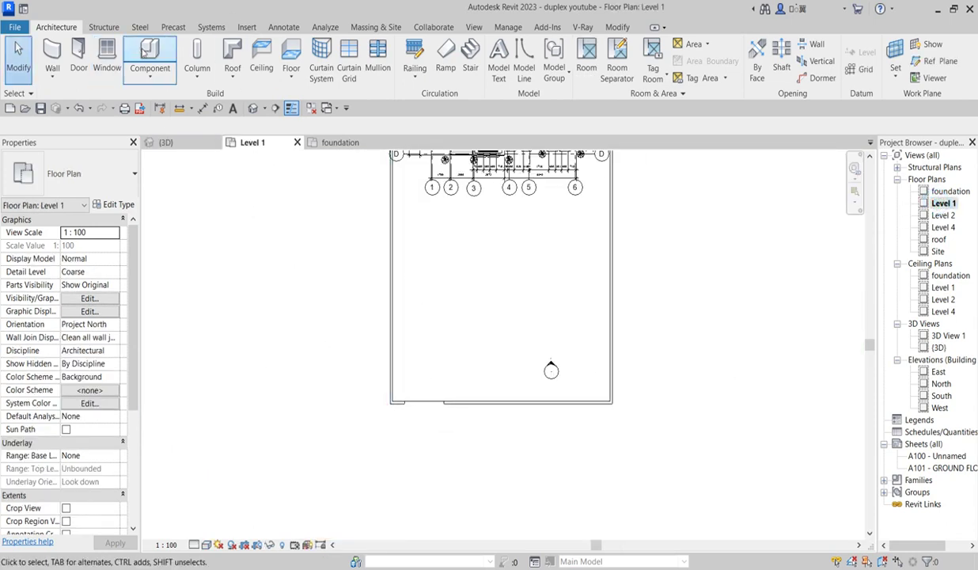
pyautogui.click(139, 54)
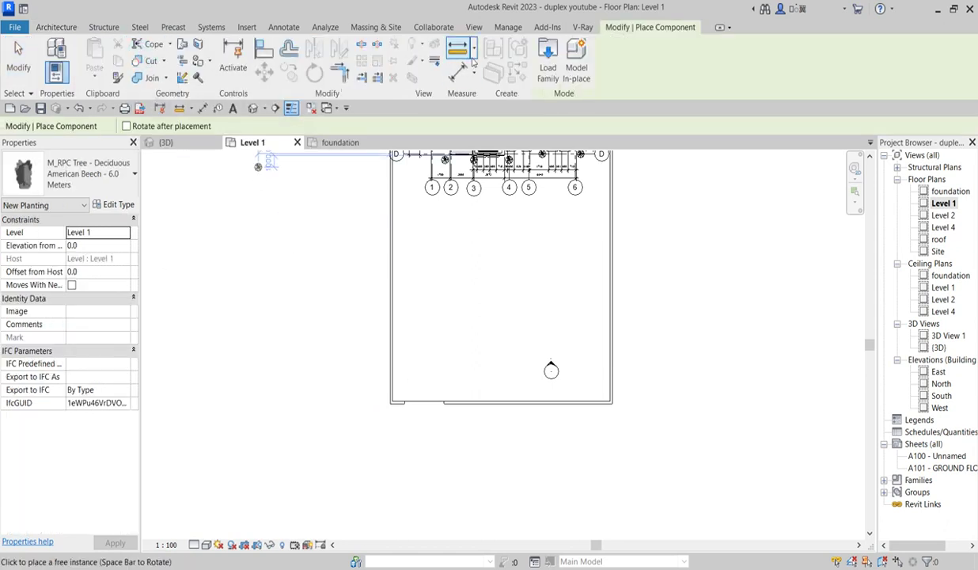
pyautogui.click(133, 174)
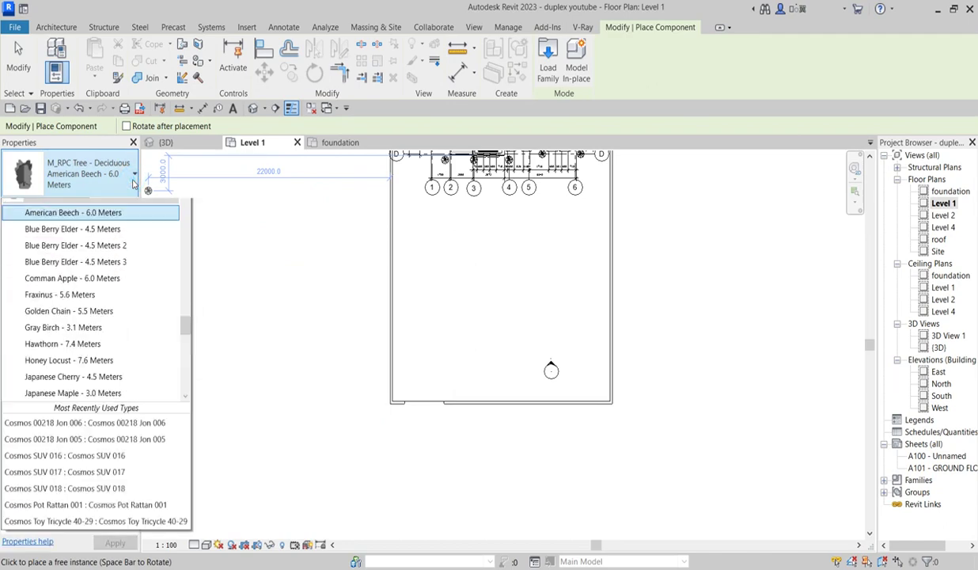
pyautogui.moveTo(185, 360); pyautogui.dragTo(209, 405)
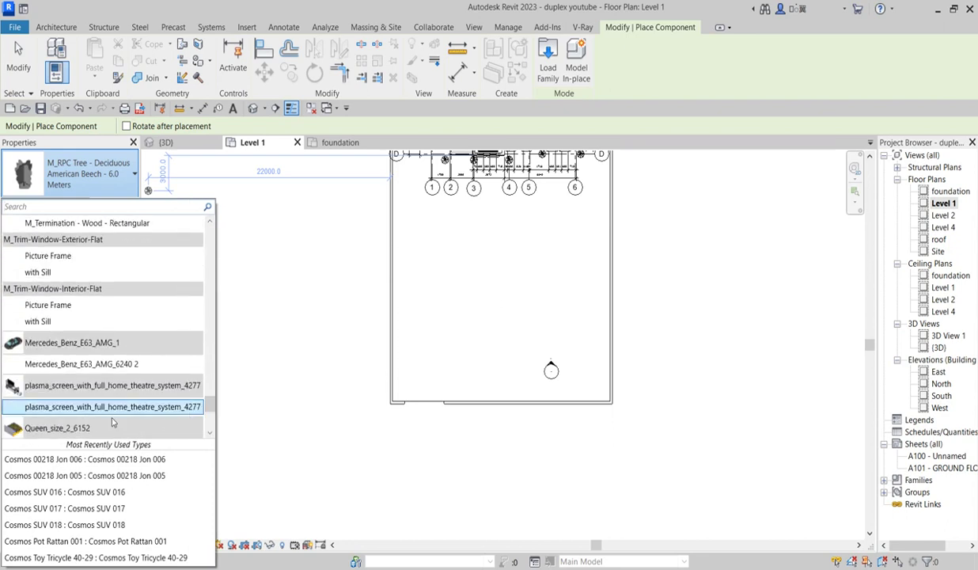
pyautogui.click(130, 364)
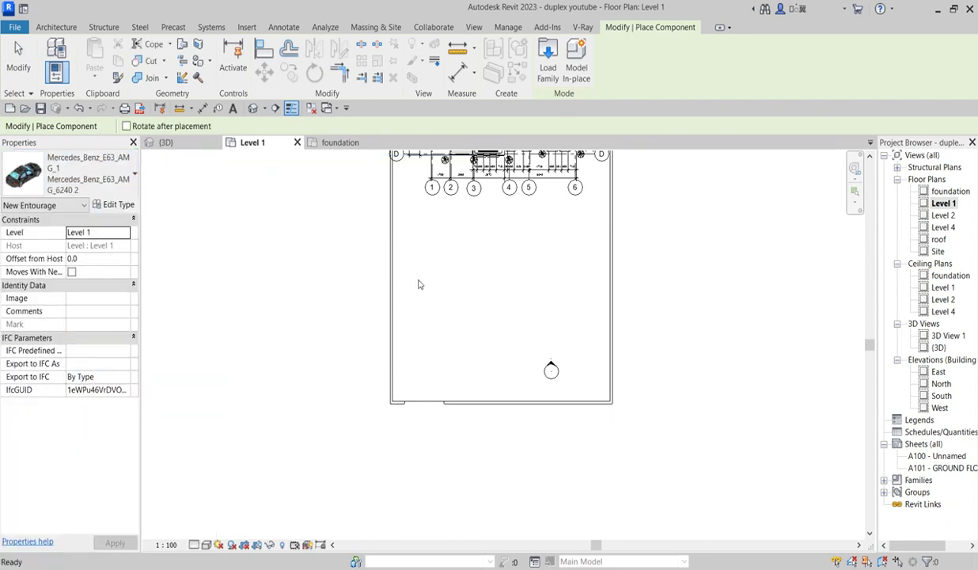
# Place two Mercedes cars side by side in the lower part of the compound and end component placement
pyautogui.click(459, 273)
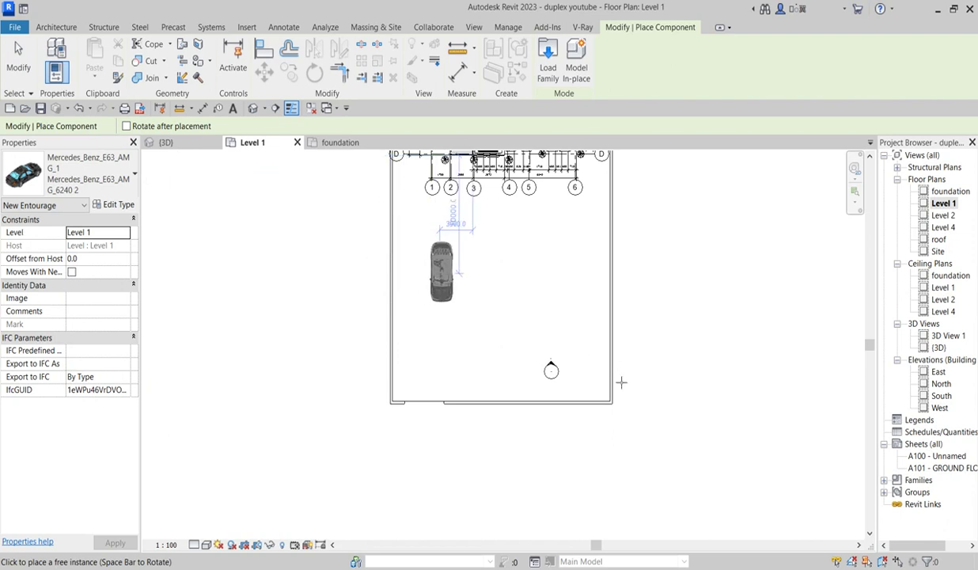
pyautogui.scroll(1, 470, 360)
pyautogui.click(475, 360)
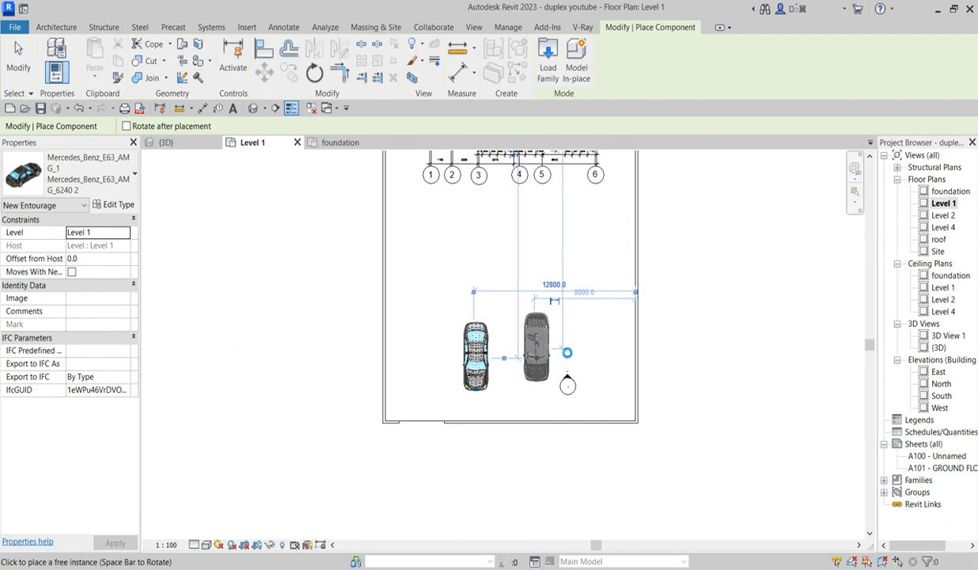
pyautogui.click(566, 349)
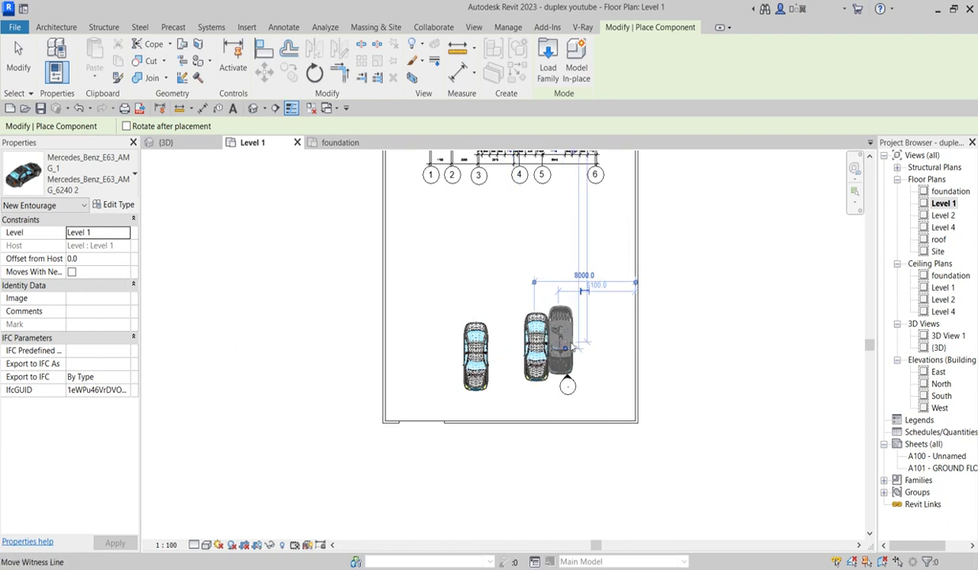
pyautogui.press('Escape')
pyautogui.press('Escape')
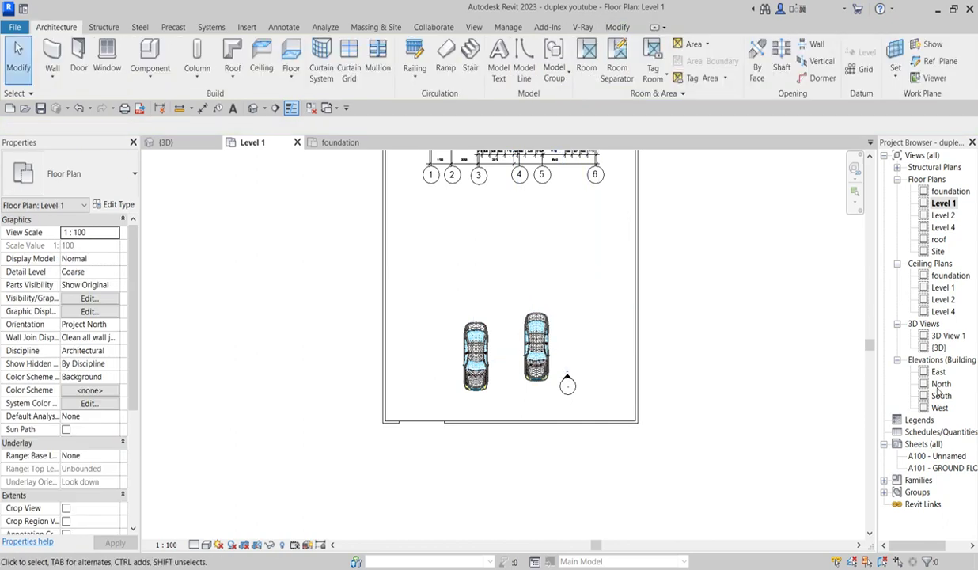
# In the {3D} view, set the level of both Mercedes cars to foundation and deselect them
pyautogui.doubleClick(938, 348)
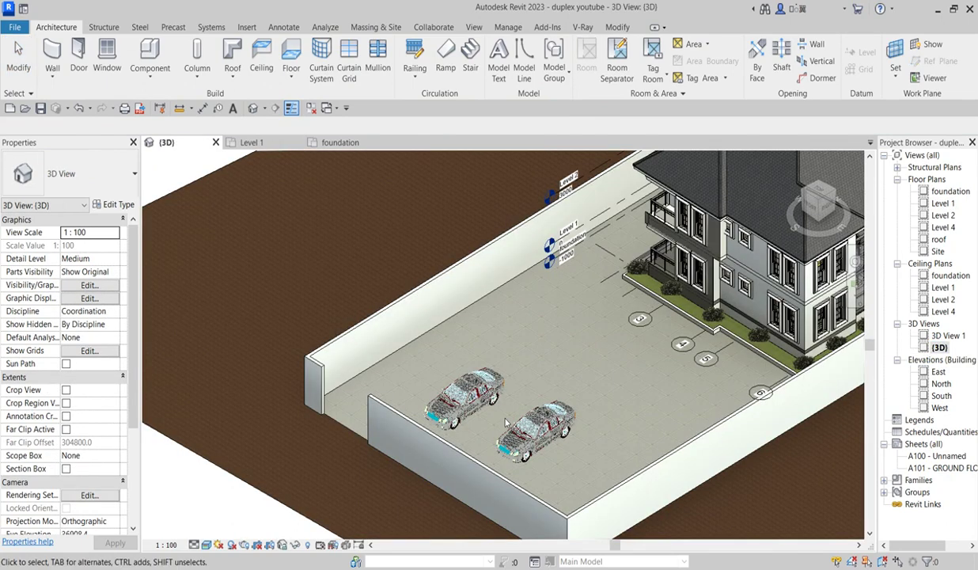
pyautogui.scroll(4, 529, 459)
pyautogui.scroll(2, 532, 460)
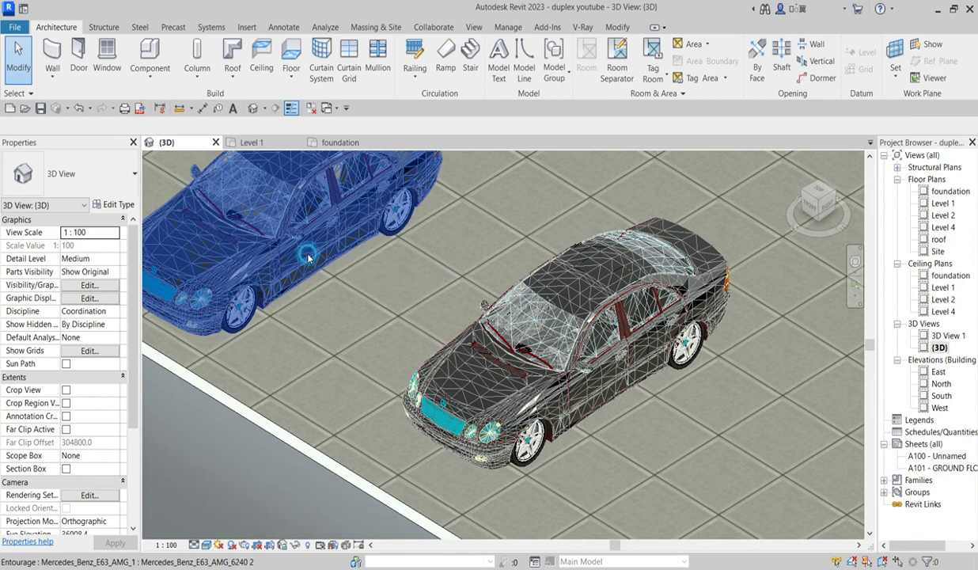
pyautogui.click(296, 244)
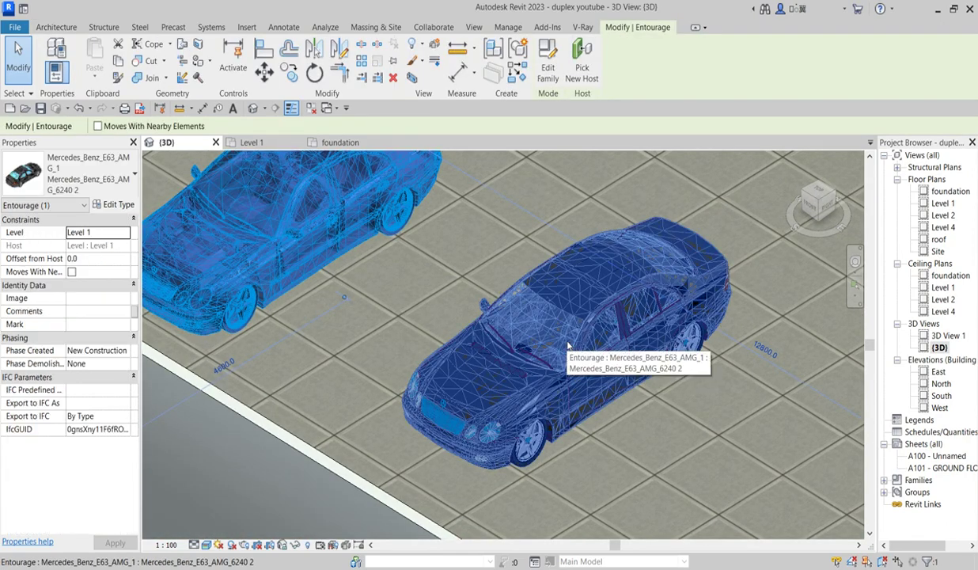
pyautogui.keyDown('ctrl'); pyautogui.click(551, 334); pyautogui.keyUp('ctrl')
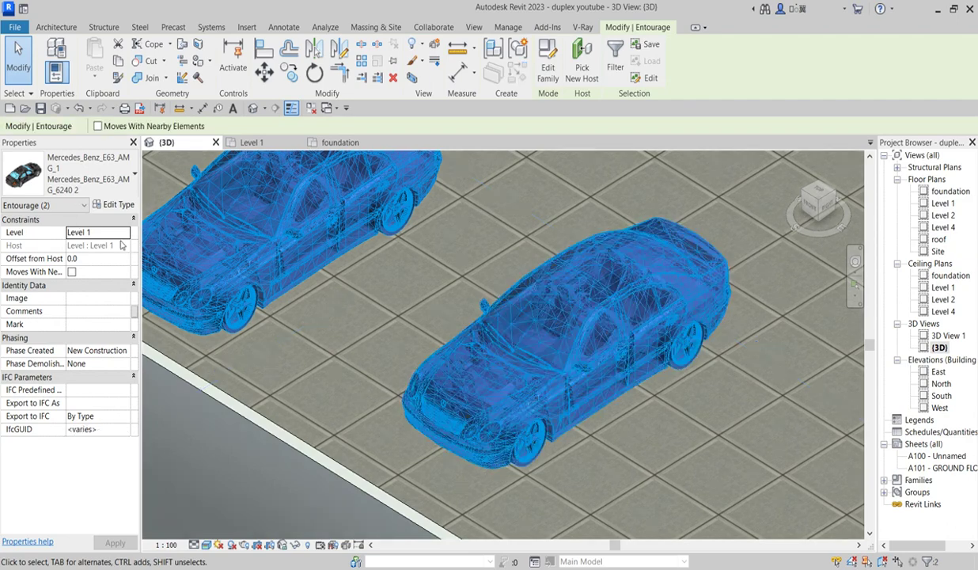
pyautogui.click(121, 234)
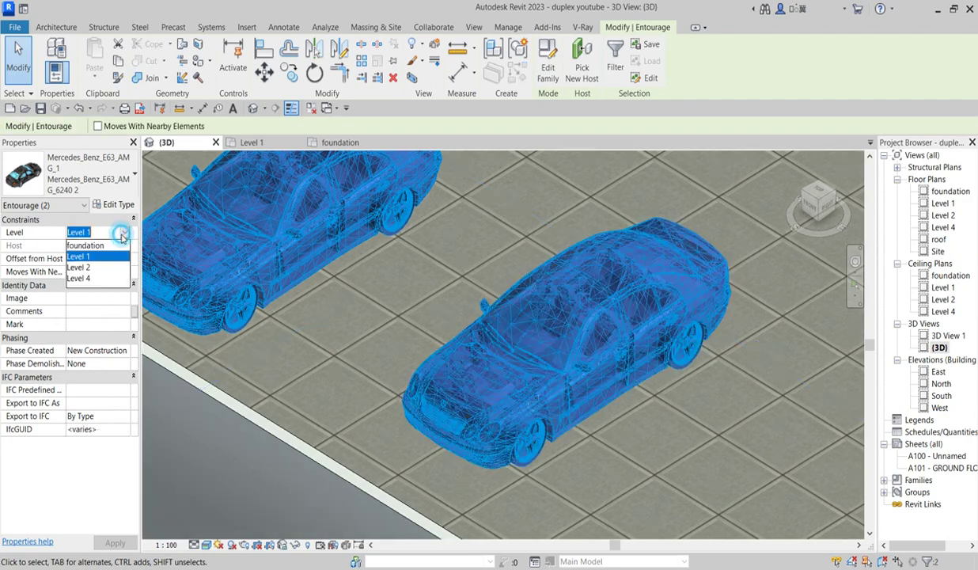
pyautogui.click(91, 246)
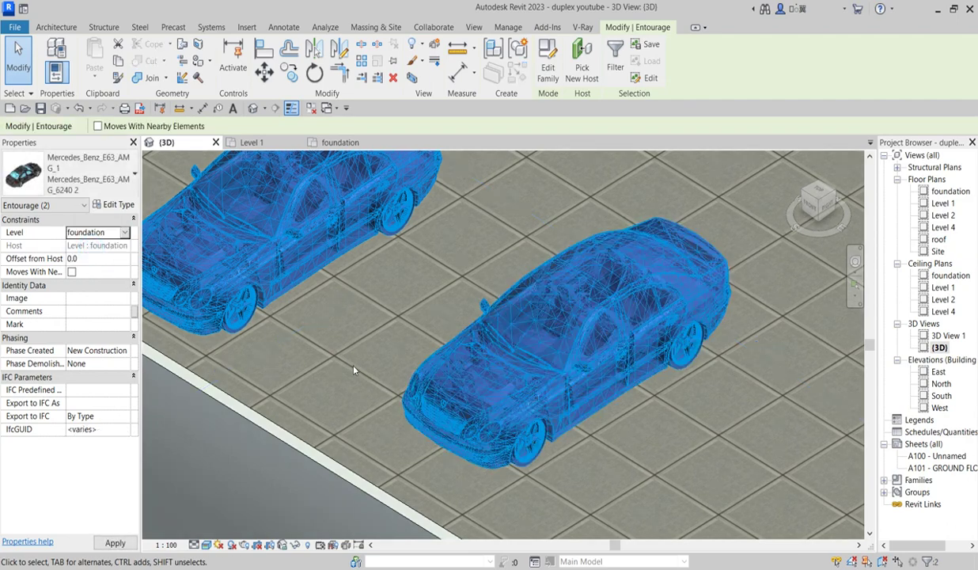
pyautogui.click(693, 514)
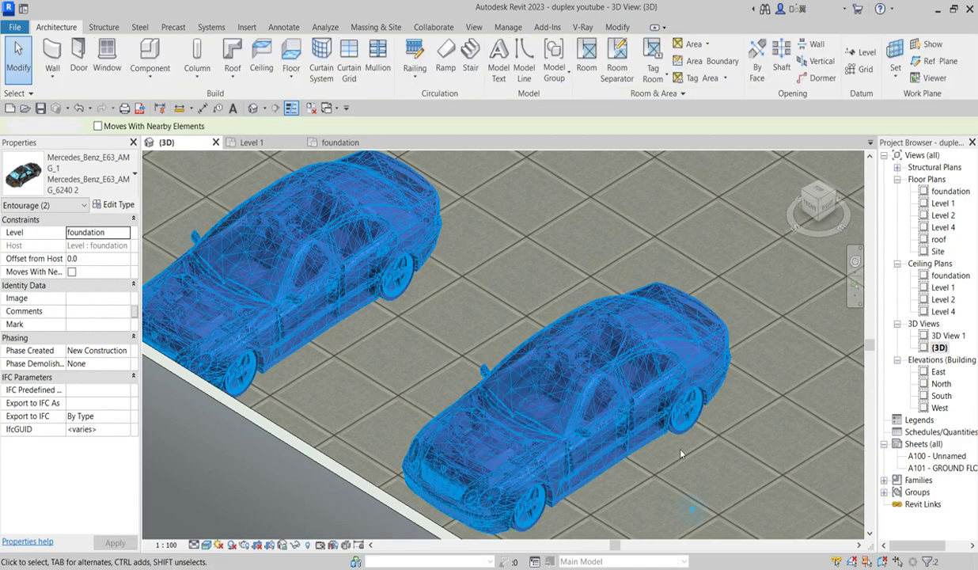
pyautogui.scroll(-3, 656, 433)
pyautogui.scroll(-5, 547, 467)
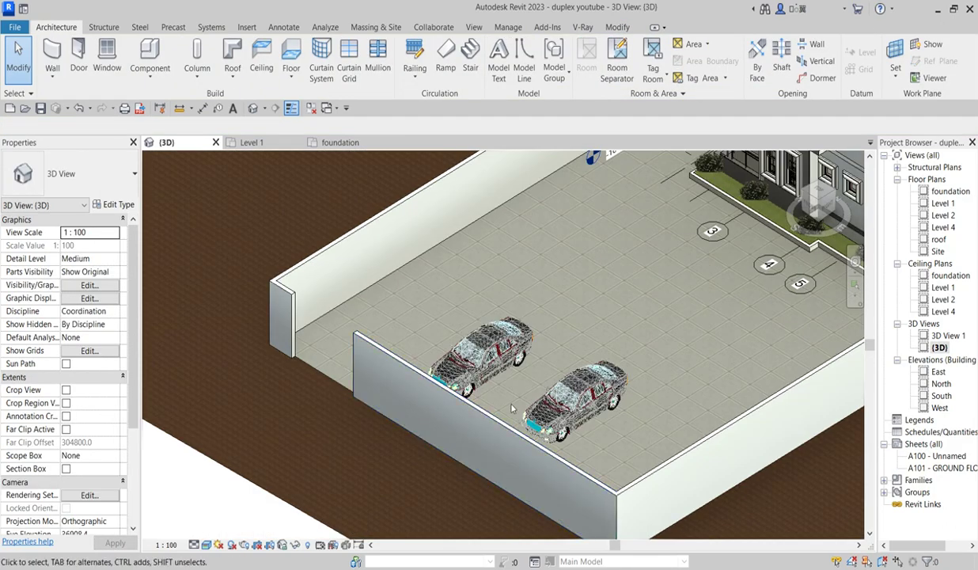
pyautogui.moveTo(567, 403)
pyautogui.keyDown('shift'); pyautogui.mouseDown(button='middle')
pyautogui.moveTo(622, 469)
pyautogui.moveTo(633, 449)
pyautogui.moveTo(340, 406)
pyautogui.moveTo(491, 429)
pyautogui.moveTo(443, 396)
pyautogui.mouseUp(button='middle'); pyautogui.keyUp('shift')
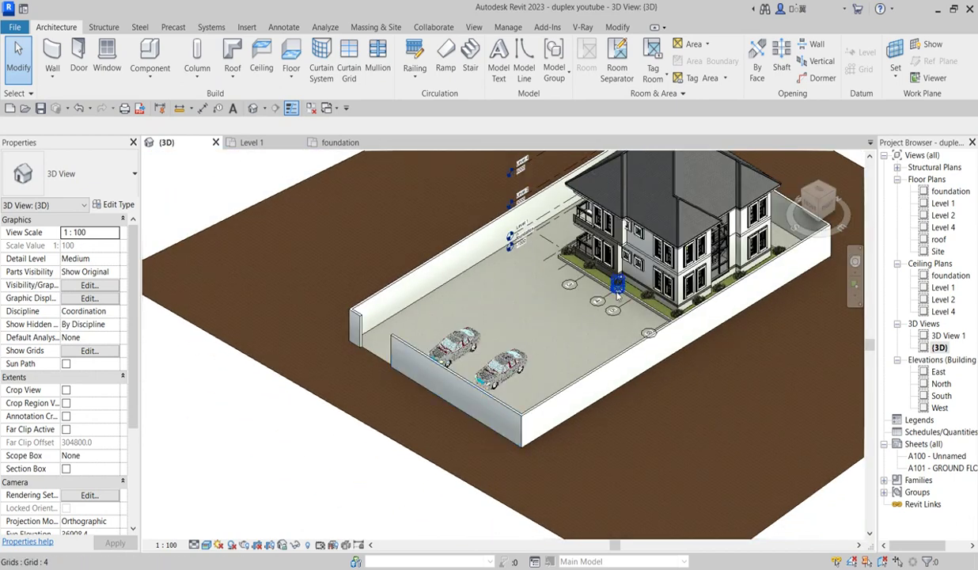
# Examine the parked cars, boundary walls, paved floor and planted strip around the duplex from several angles in the 3D view
pyautogui.scroll(2, 432, 381)
pyautogui.scroll(-2, 500, 359)
pyautogui.scroll(1, 501, 359)
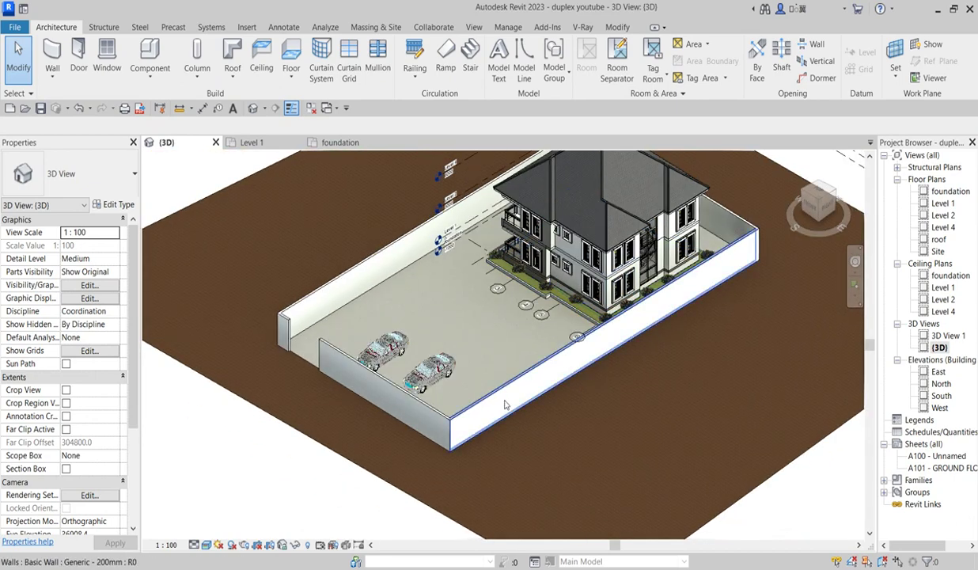
pyautogui.scroll(-3, 501, 360)
pyautogui.scroll(4, 538, 336)
pyautogui.scroll(2, 538, 333)
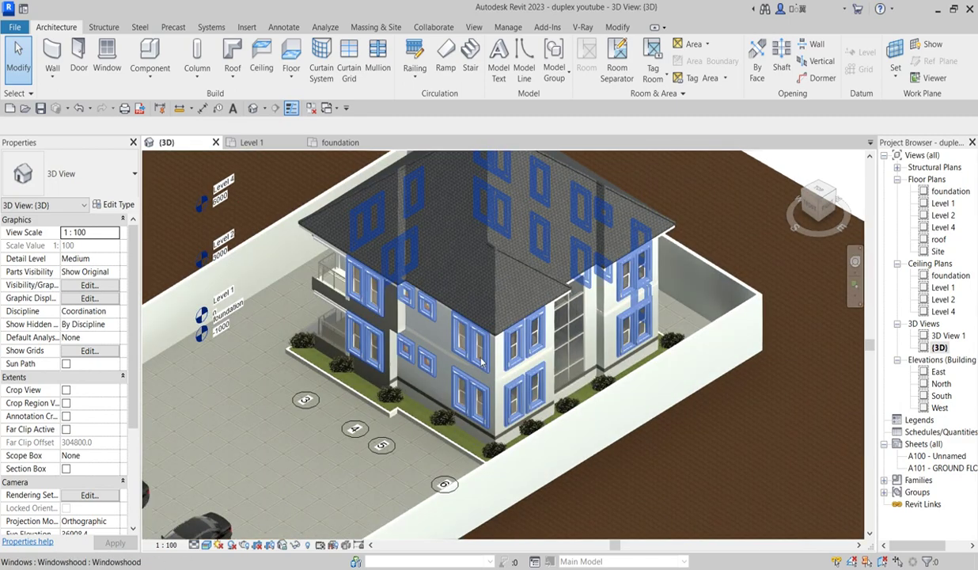
pyautogui.keyDown('shift'); pyautogui.moveTo(425, 419); pyautogui.dragTo(494, 362, button='middle'); pyautogui.keyUp('shift')
pyautogui.scroll(-2, 495, 361)
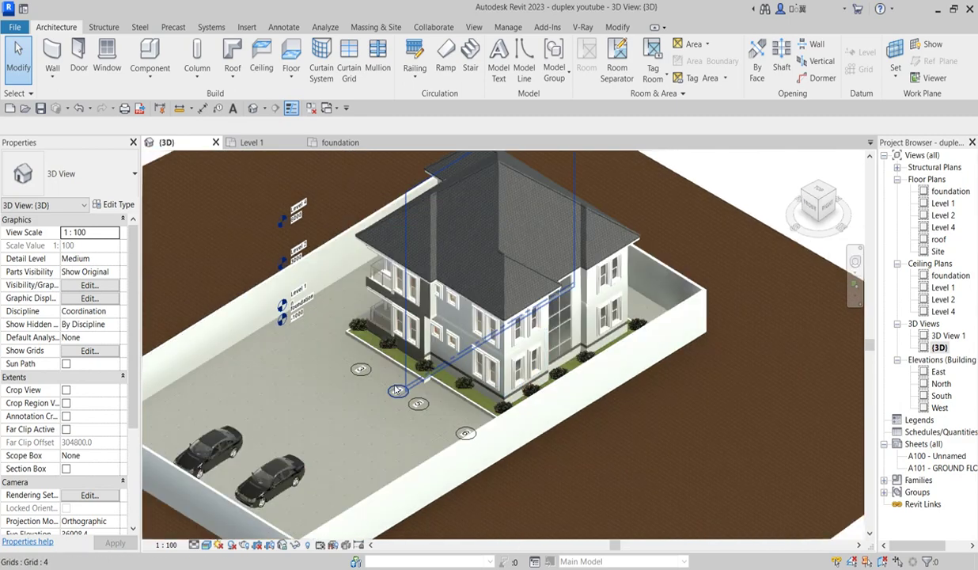
pyautogui.scroll(3, 325, 361)
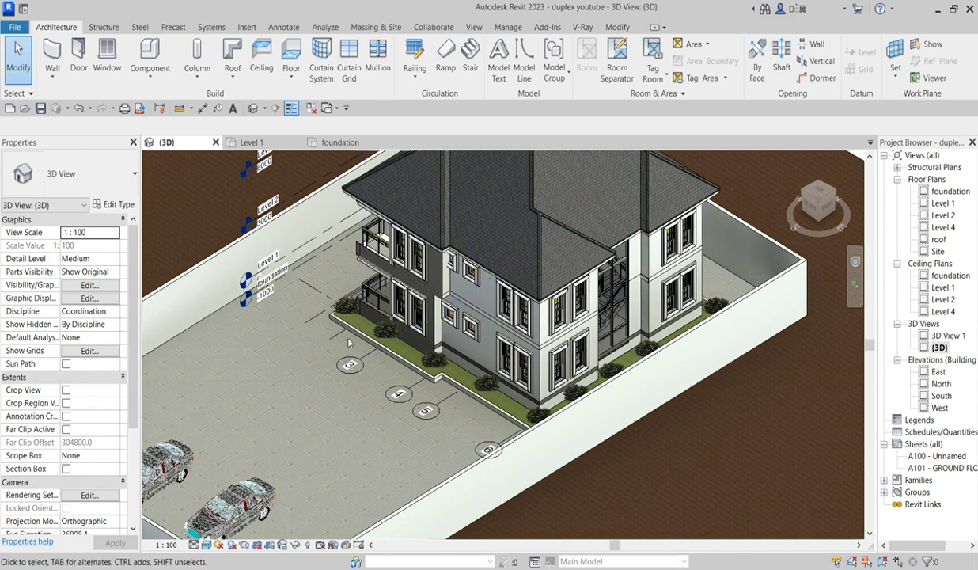
pyautogui.keyDown('shift'); pyautogui.moveTo(340, 345); pyautogui.dragTo(245, 336, button='middle'); pyautogui.keyUp('shift')
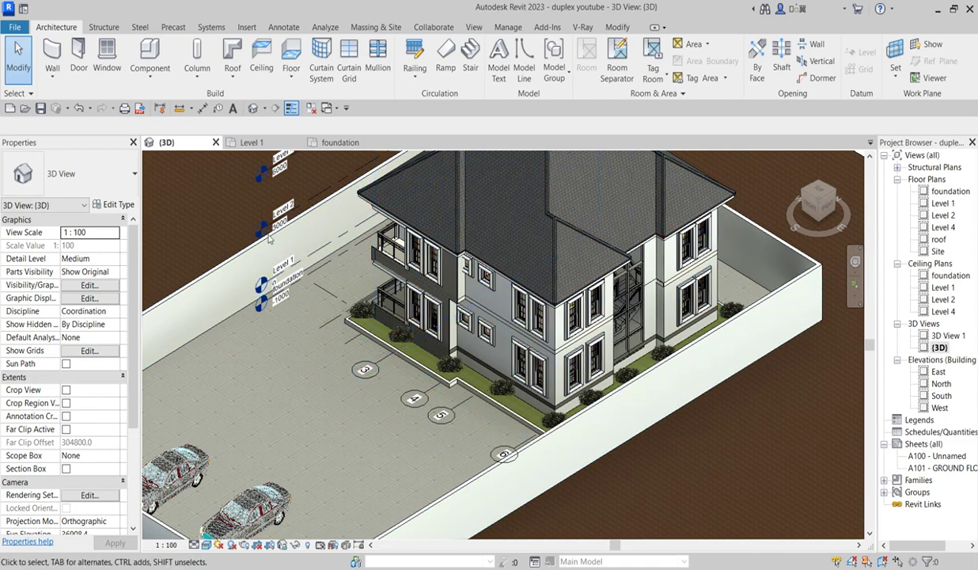
pyautogui.scroll(-2, 401, 339)
pyautogui.scroll(2, 624, 277)
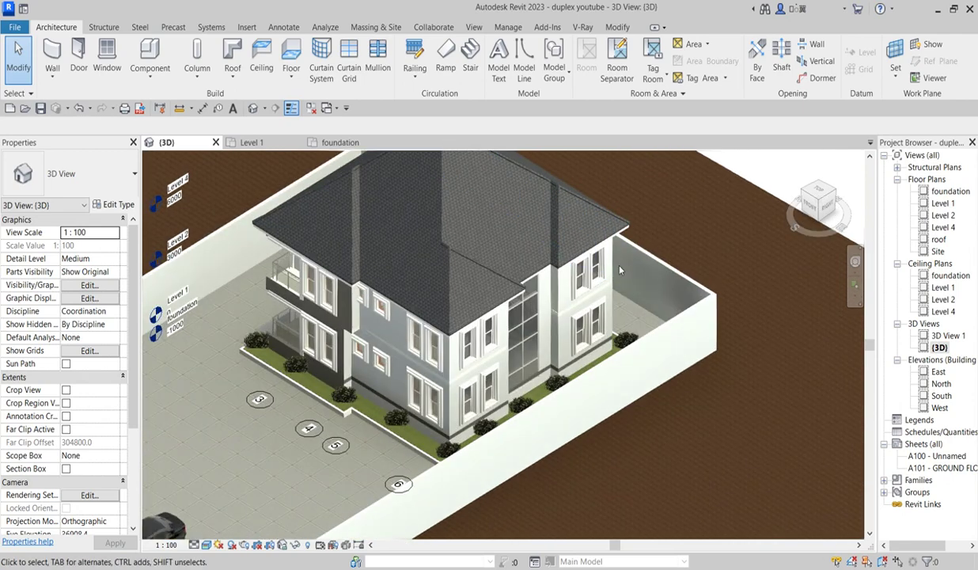